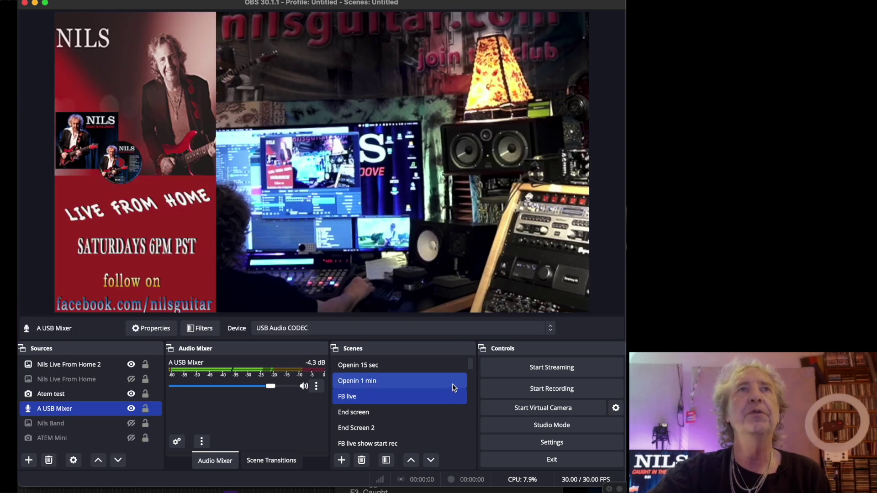
- Preview the camera scenes iphone 1 > Sony, Sony 1 > iPhone and Web Cam one after another
scroll(437, 406, down, 5)
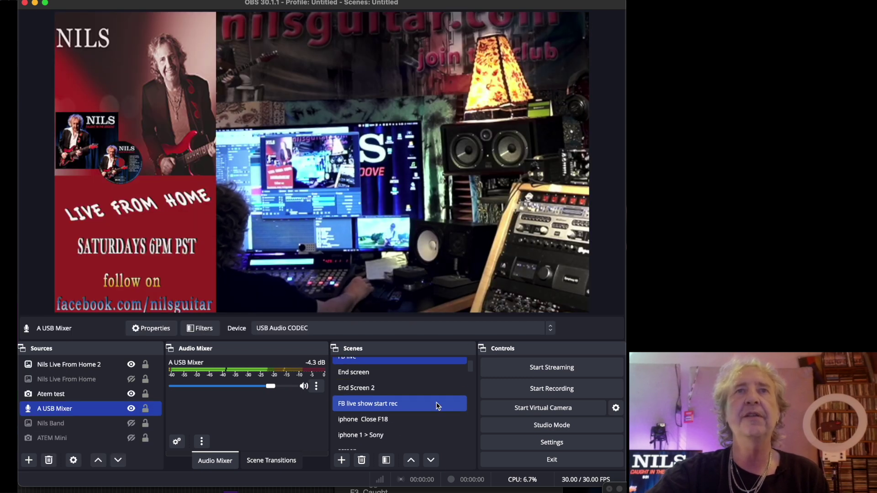
click(364, 393)
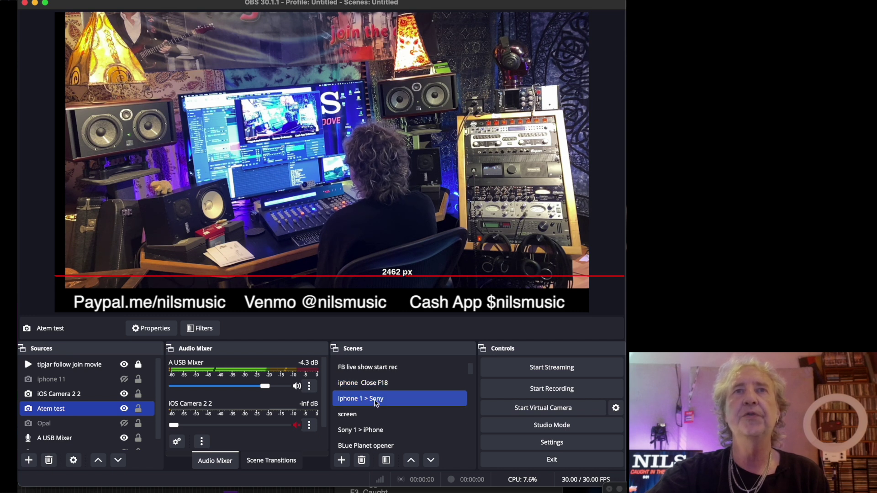
click(374, 430)
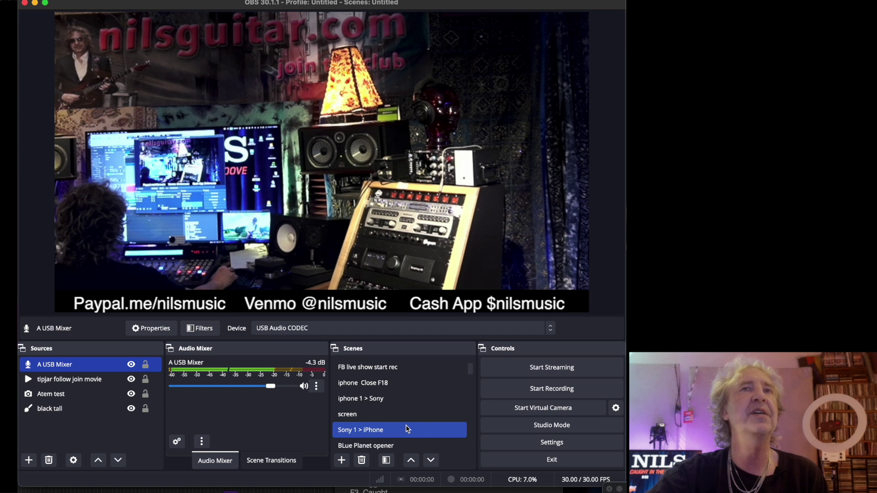
scroll(408, 429, down, 3)
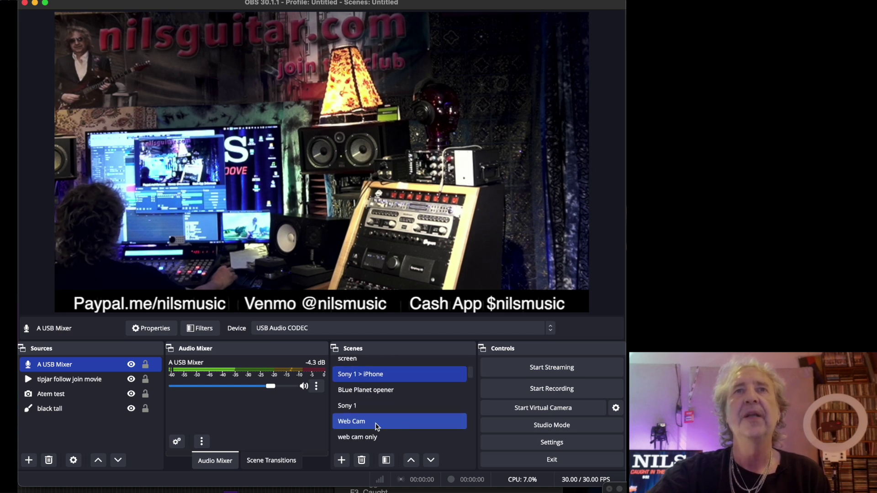
click(377, 427)
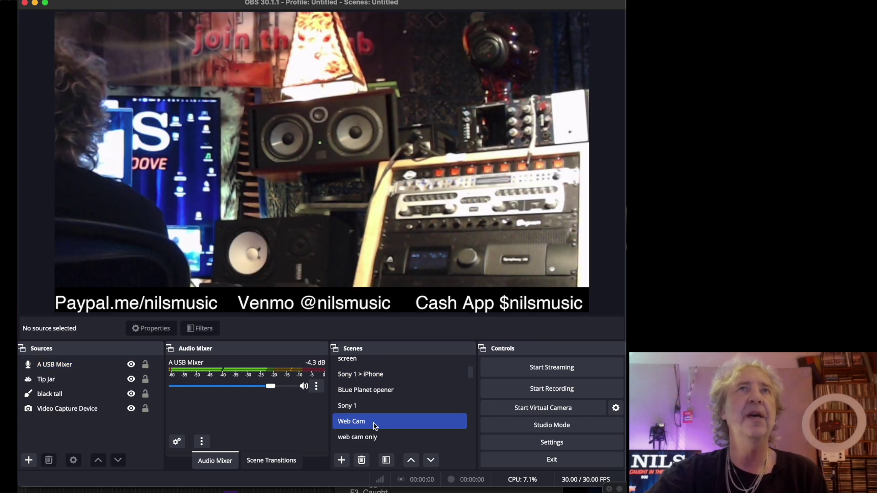
- Preview the Sony 1 CS CD sml scene with the small Cool Shades CD cover
scroll(383, 425, down, 3)
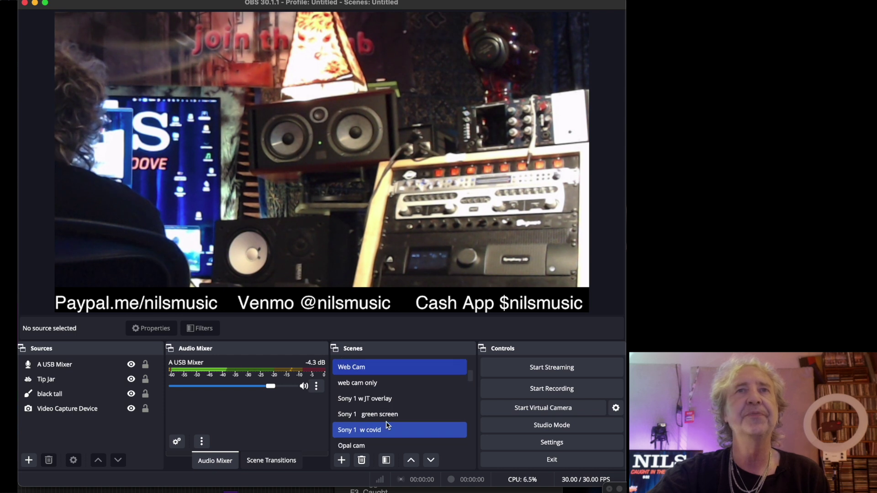
scroll(388, 425, down, 3)
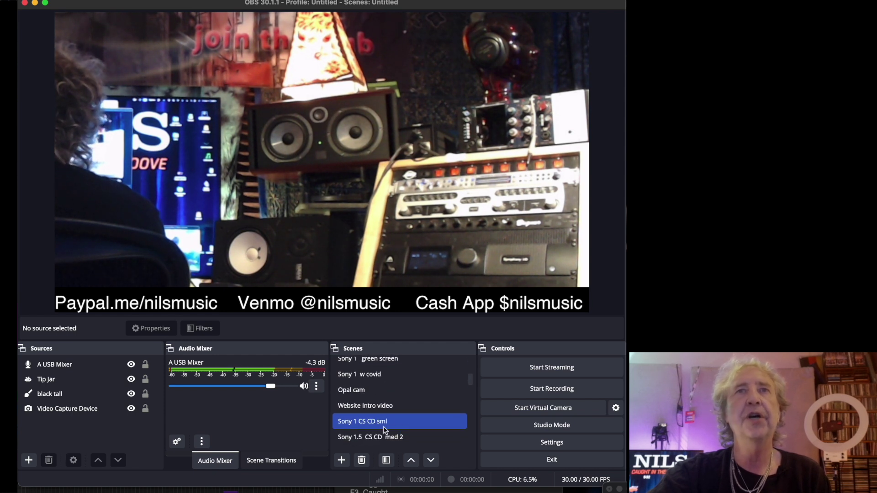
click(384, 424)
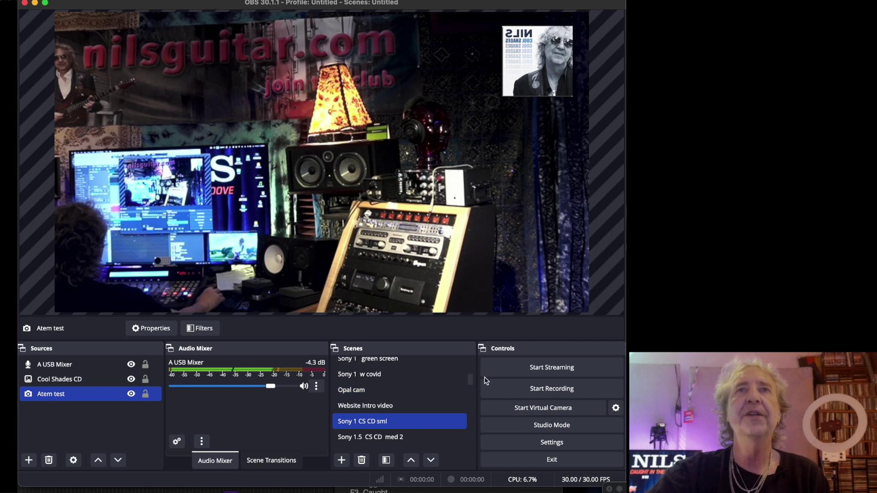
- Preview the CD promotion scenes CD PLAY, CD Citi G and CD R2P in turn
scroll(434, 412, down, 3)
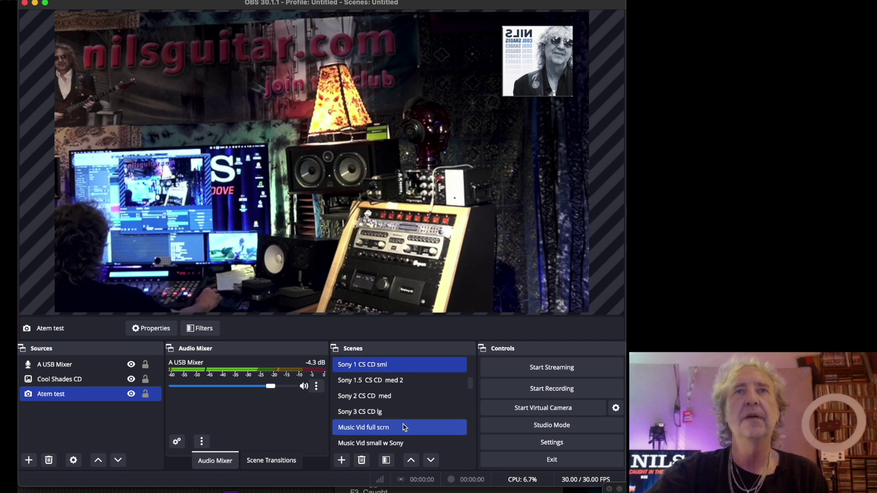
scroll(404, 427, down, 3)
click(380, 411)
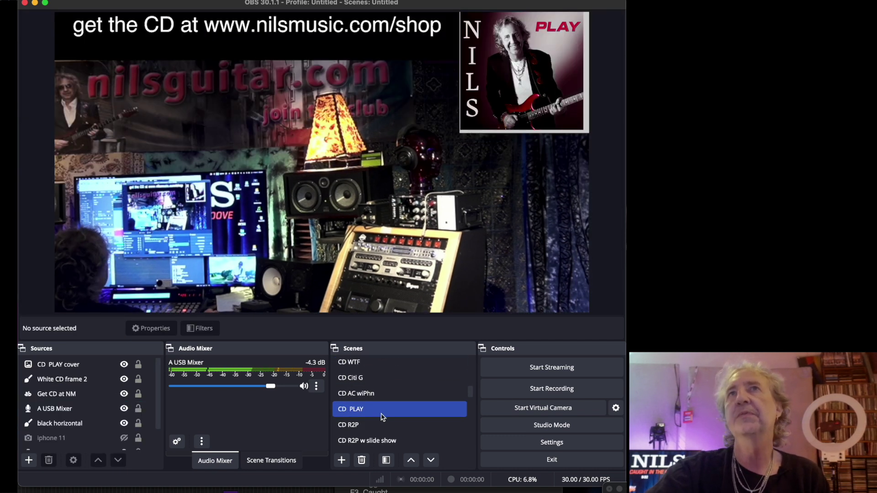
click(369, 380)
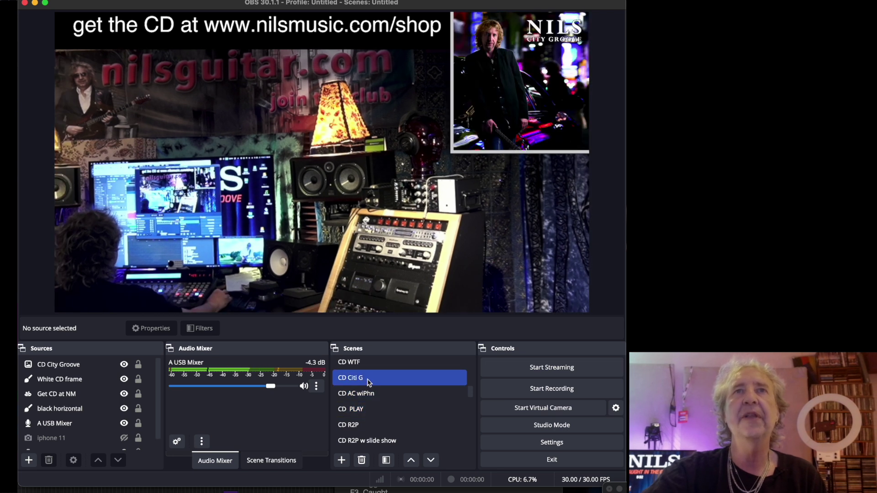
click(404, 425)
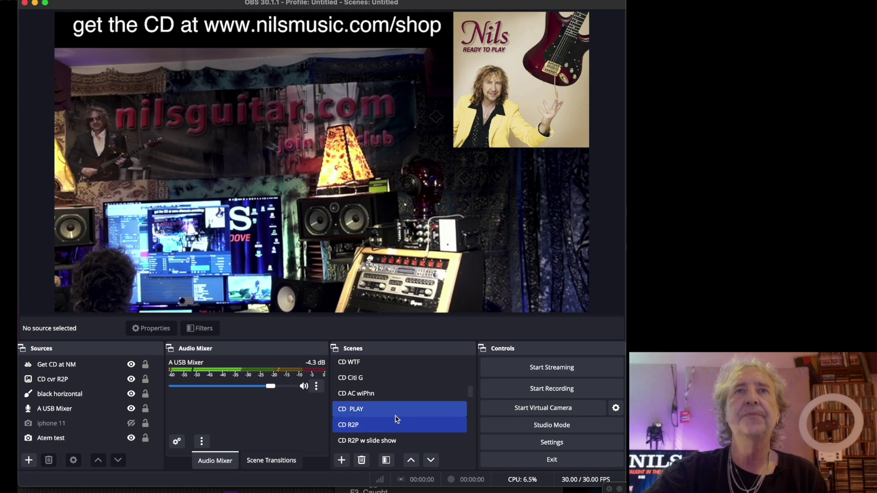
- Switch to the CD R2P w slide show scene and go through its cover, bar and slide show sources
scroll(396, 419, down, 3)
click(407, 401)
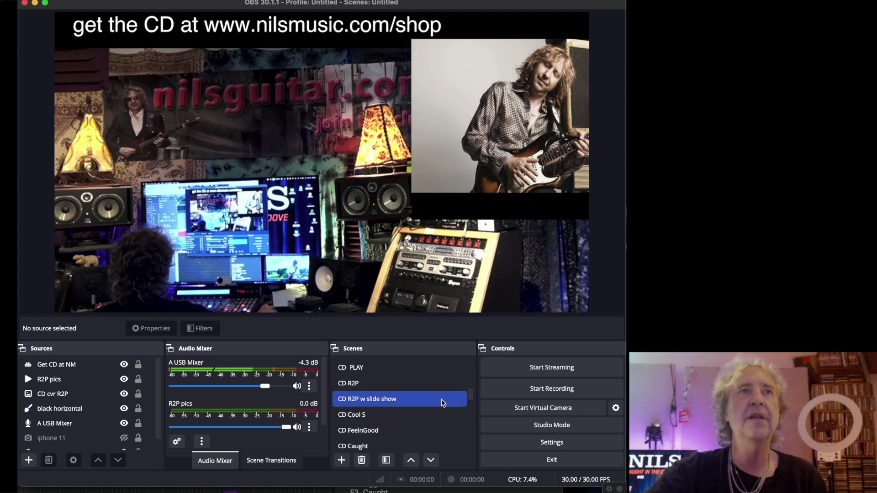
click(90, 413)
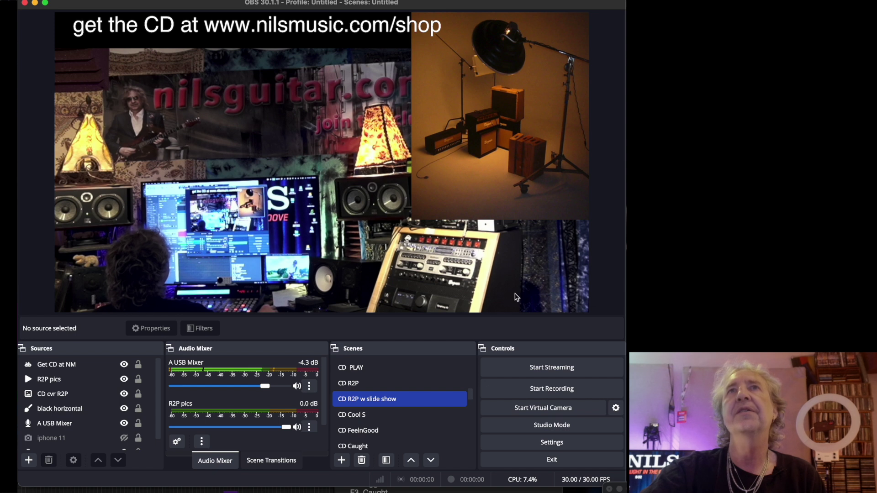
click(116, 400)
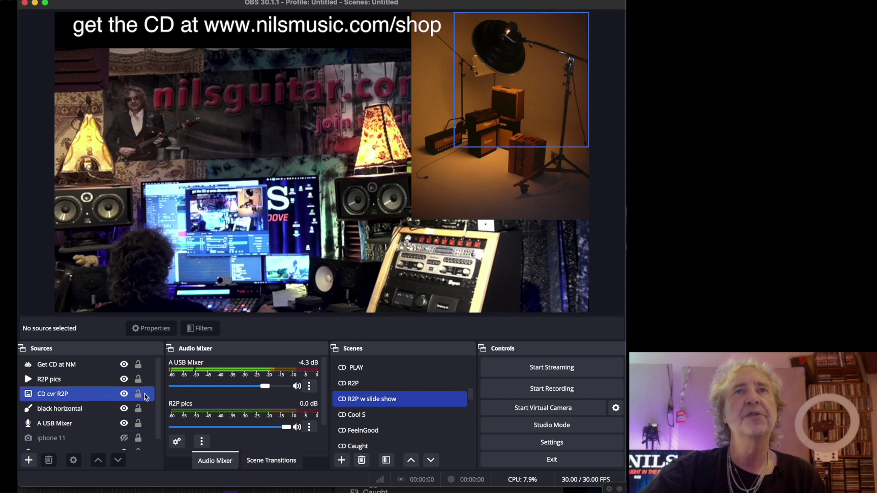
click(76, 409)
click(69, 379)
- Hide the Get CD at NM text source and show it again
click(64, 364)
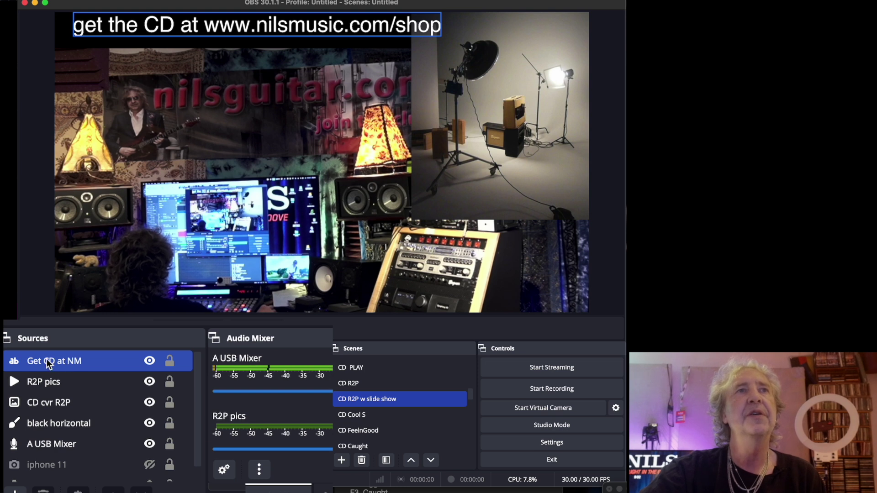
click(151, 361)
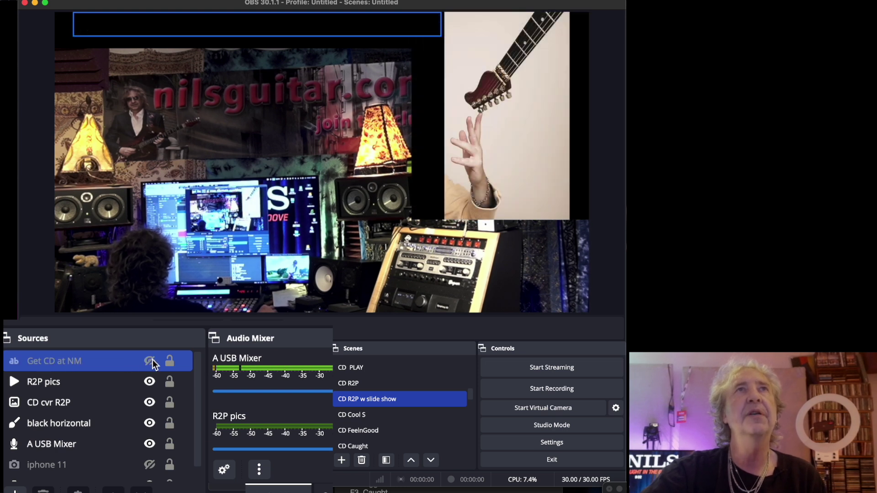
click(150, 361)
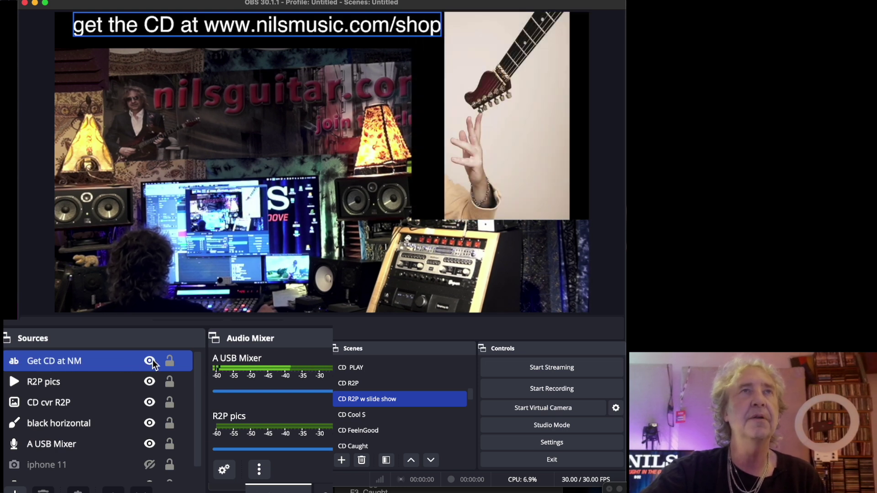
- Check which local file the R2P pics media source plays in its properties, and close them
click(86, 383)
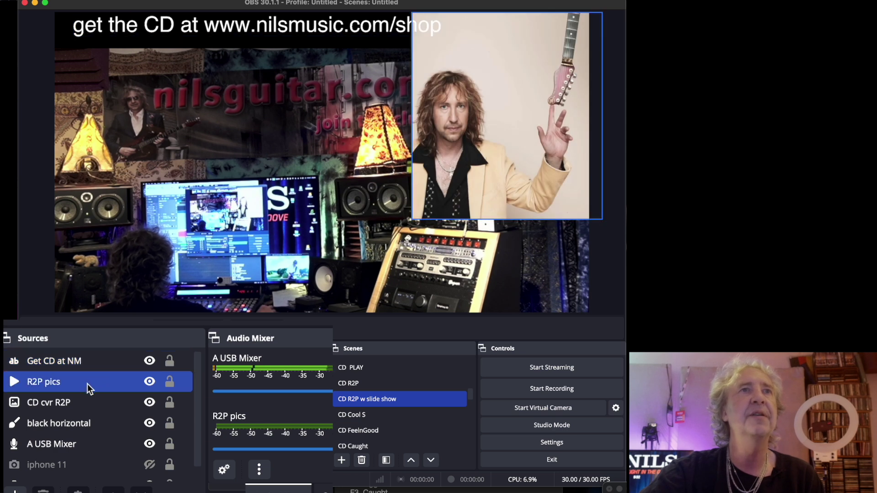
double_click(86, 383)
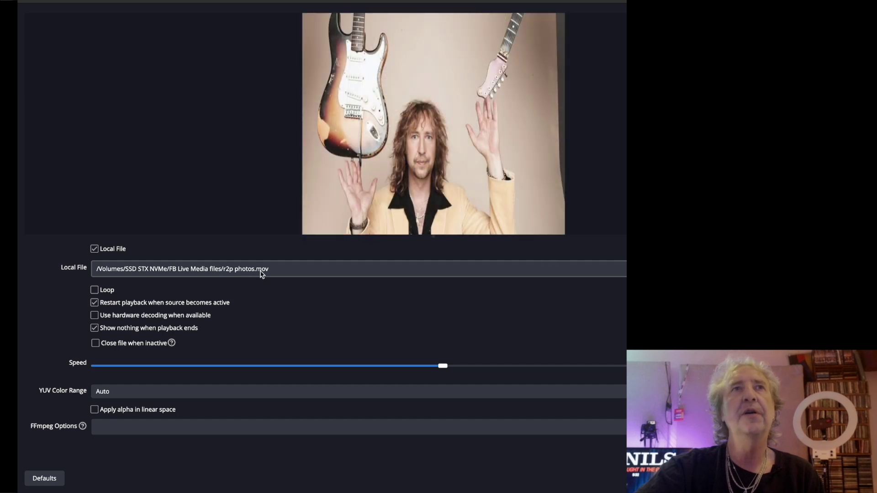
key(Escape)
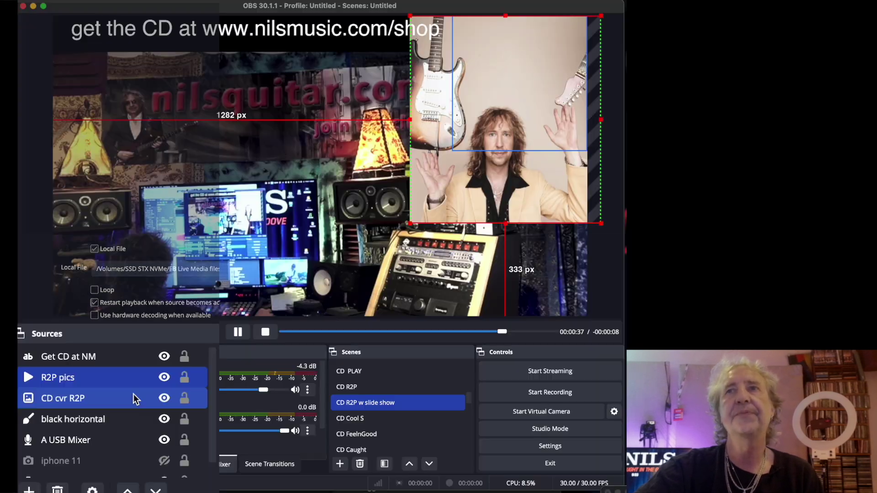
- Hide the R2P pics slide show to reveal the CD cvr R2P image, and keep the cover selected
click(124, 395)
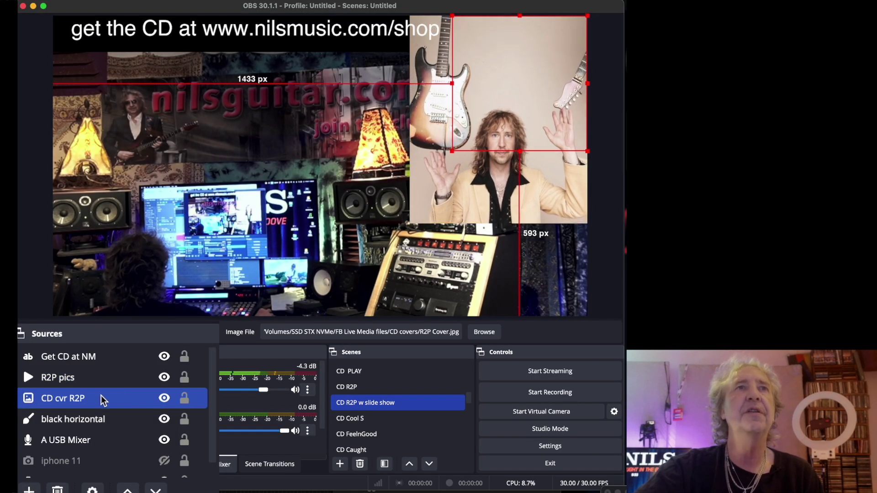
super+click(91, 381)
click(164, 377)
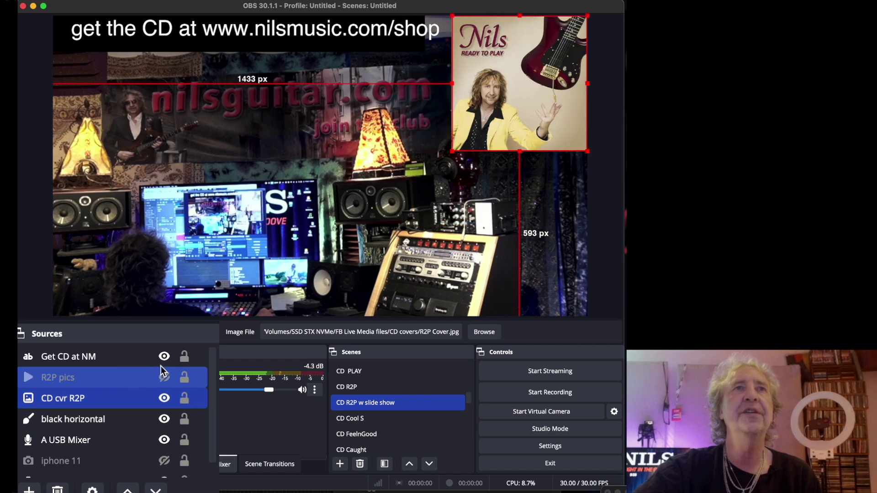
click(91, 398)
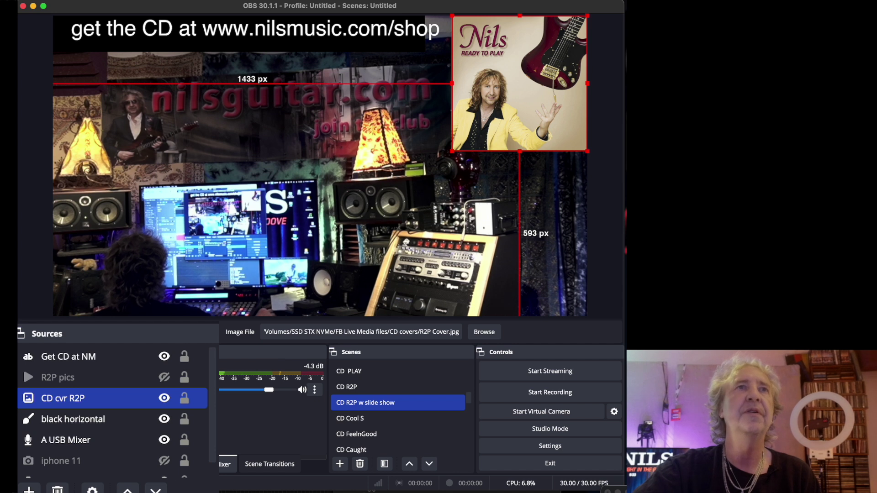
- Hide the black horizontal bar behind the website text and show it again
super+click(155, 419)
scroll(154, 421, down, 1)
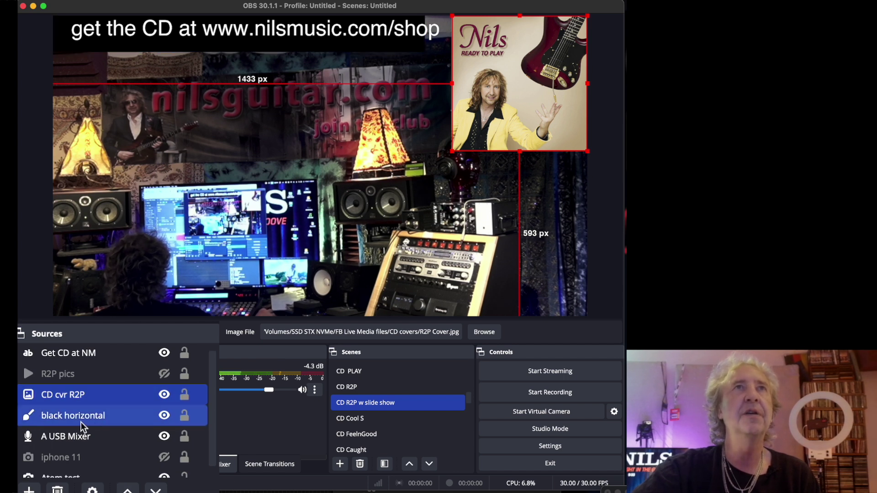
click(163, 416)
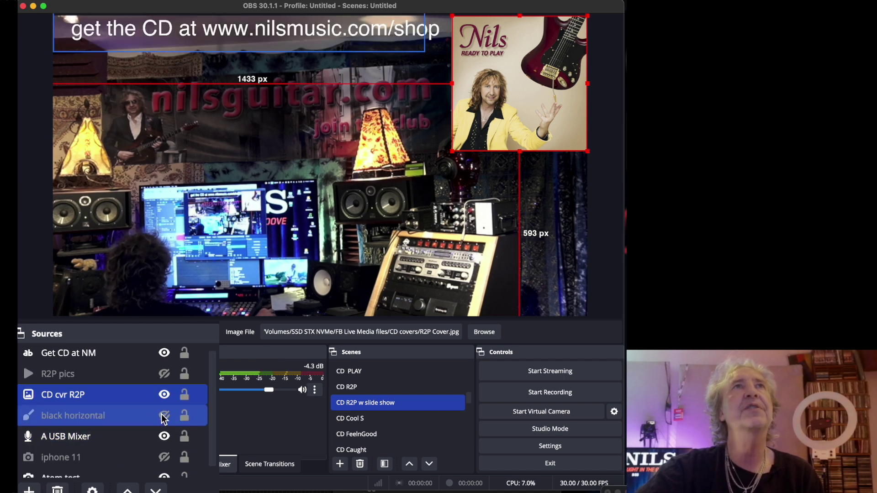
click(164, 416)
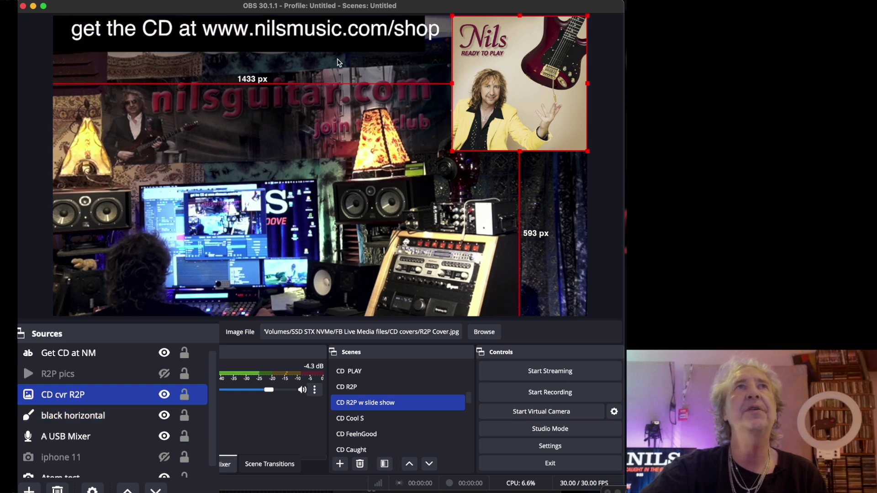
- Reposition and stretch the black horizontal bar in the preview so it backs the whole website text up to the CD cover
click(327, 43)
drag(327, 43, 344, 45)
drag(70, 54, 33, 65)
drag(129, 55, 151, 47)
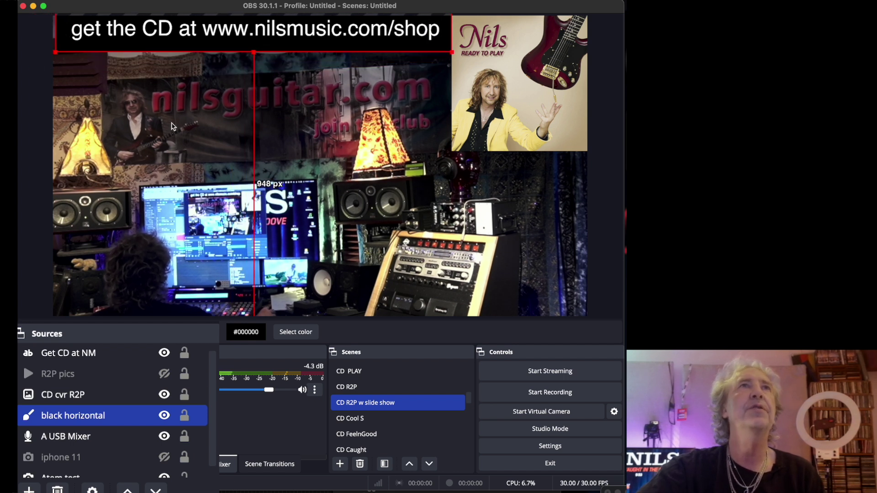
- Select the A USB Mixer audio source to view its device setting
shift+click(98, 434)
scroll(98, 427, down, 1)
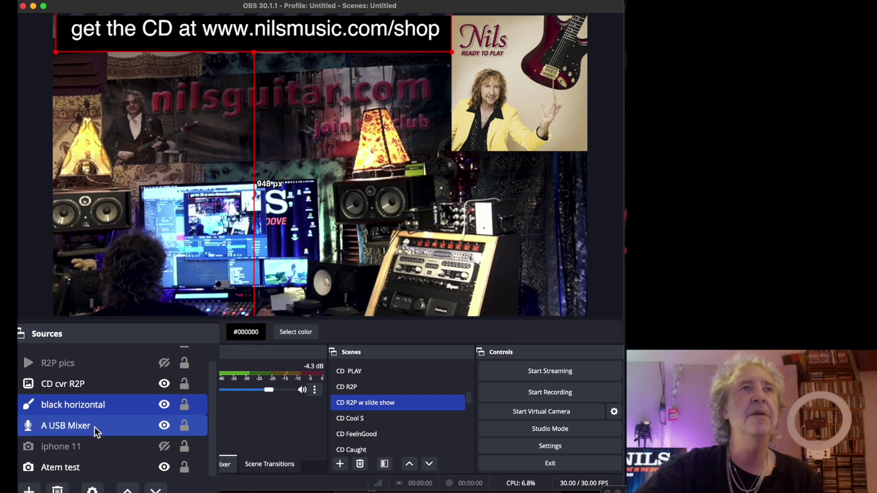
click(71, 425)
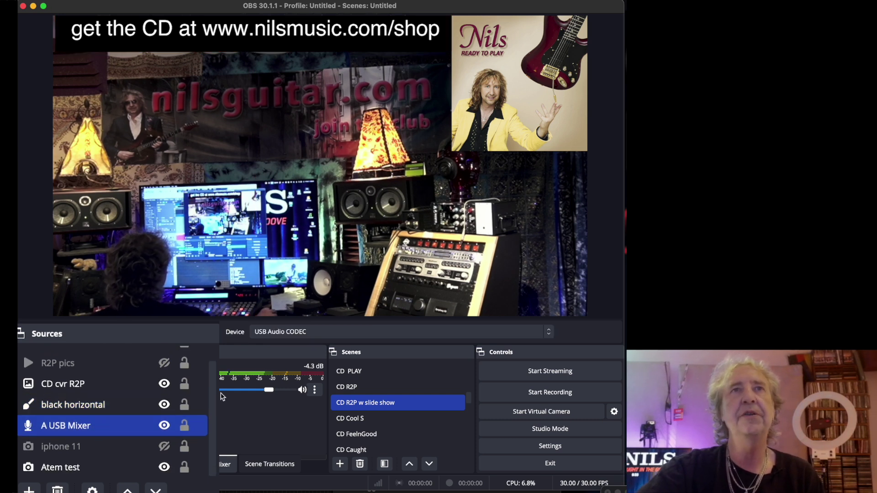
- Hide the Atem test camera source, show the iphone 11 camera source instead, and leave iphone 11 as the only selected source
shift+click(116, 449)
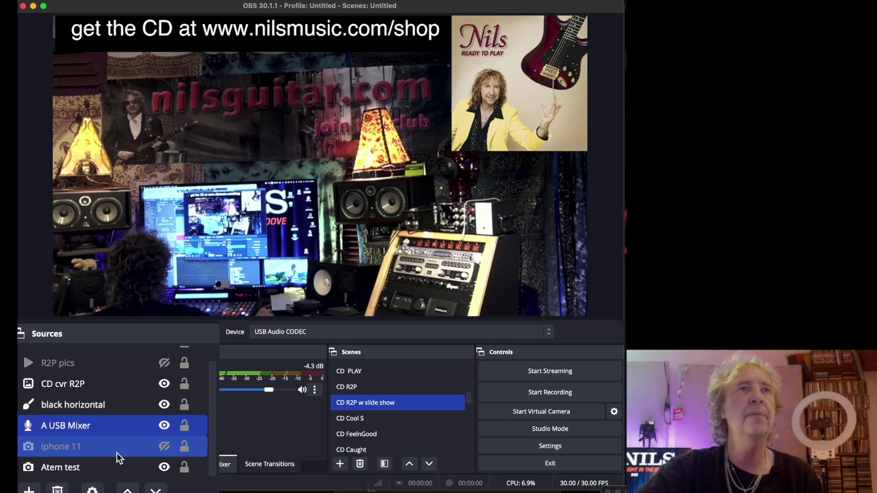
shift+click(92, 471)
shift+click(82, 447)
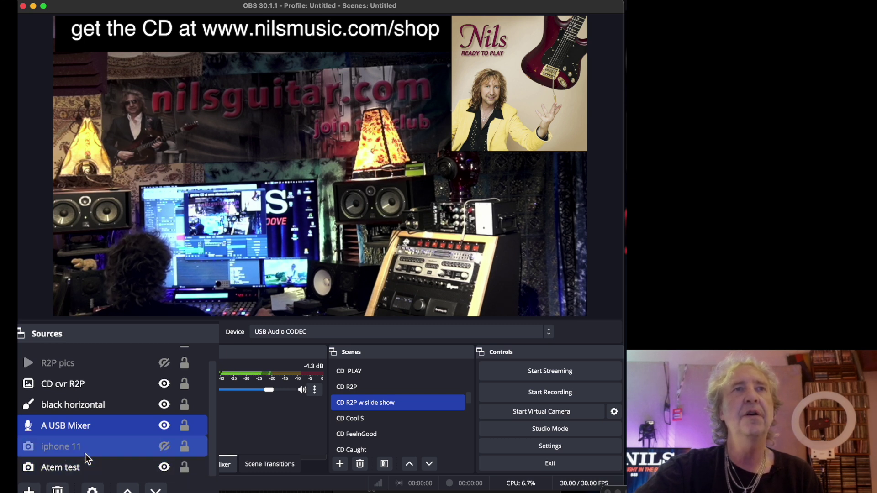
super+click(85, 454)
super+click(96, 468)
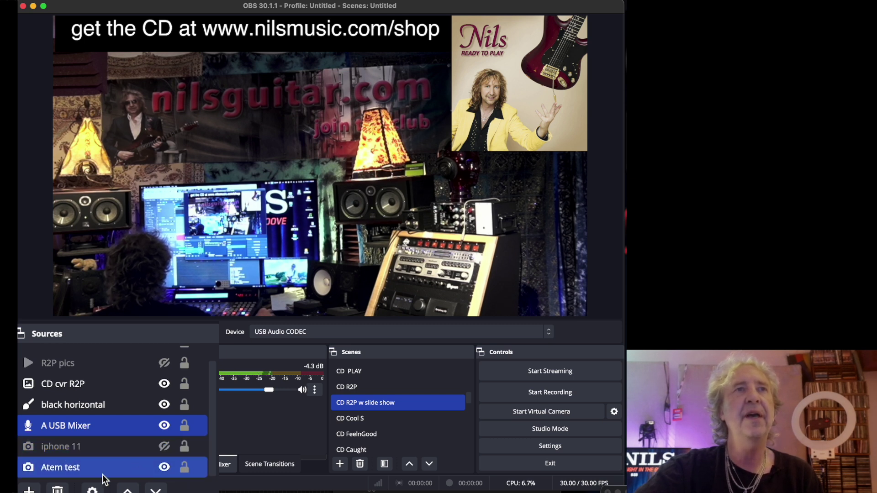
click(164, 466)
click(164, 447)
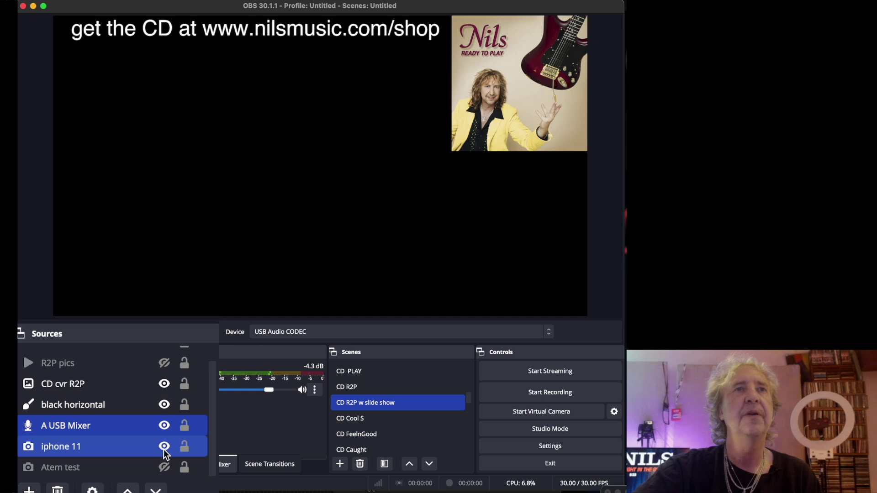
click(96, 447)
shift+click(57, 433)
click(60, 441)
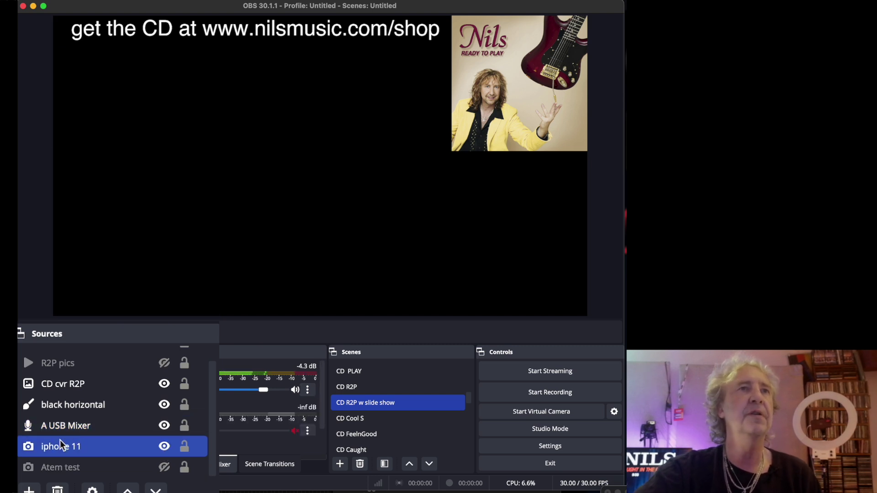
- Remove the iphone 11 source and add the existing iOS Camera 2 2 source to the scene as visible
click(57, 489)
click(372, 206)
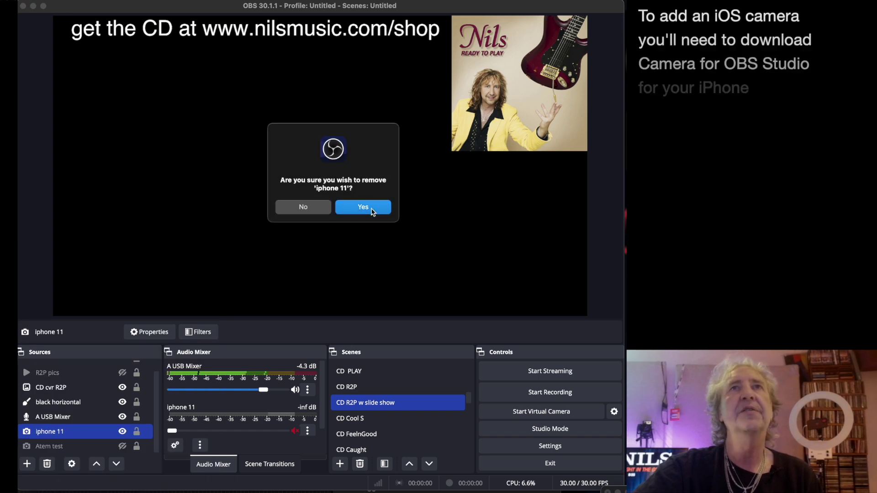
click(27, 464)
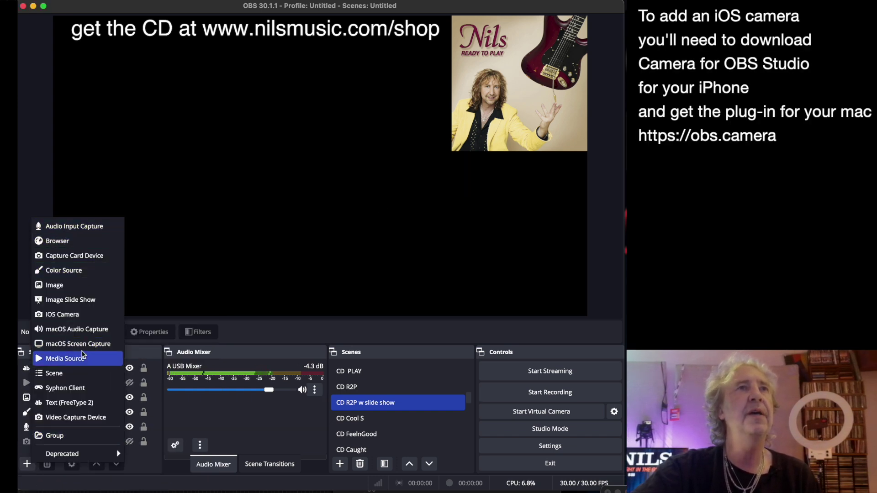
click(64, 314)
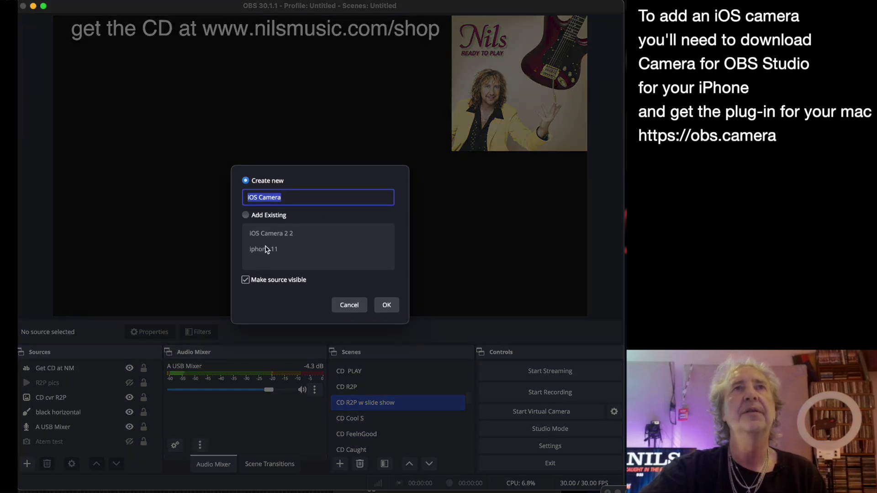
click(250, 218)
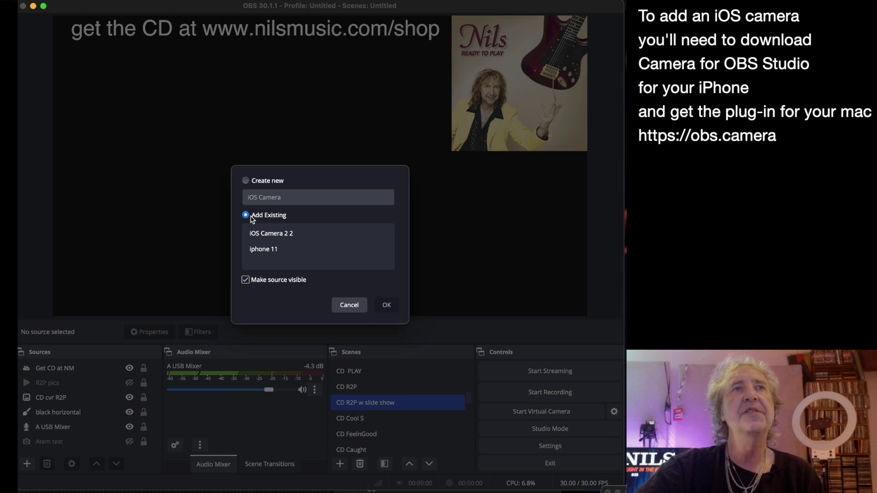
click(270, 233)
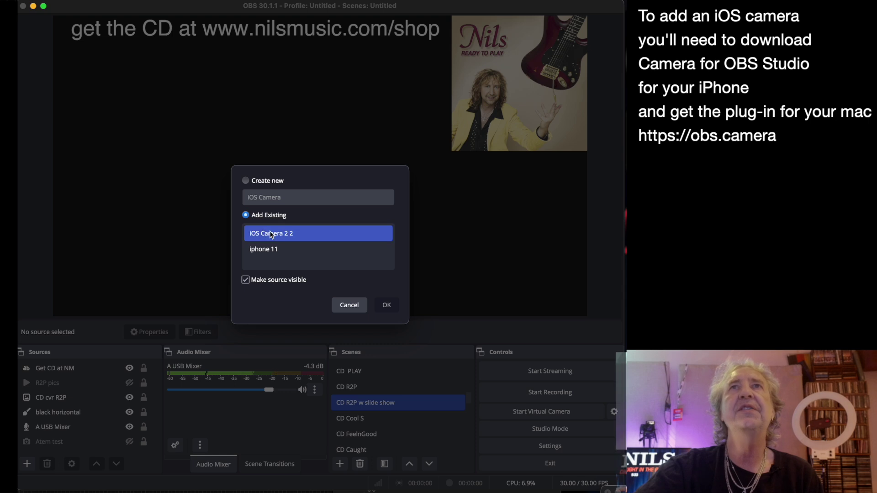
click(386, 305)
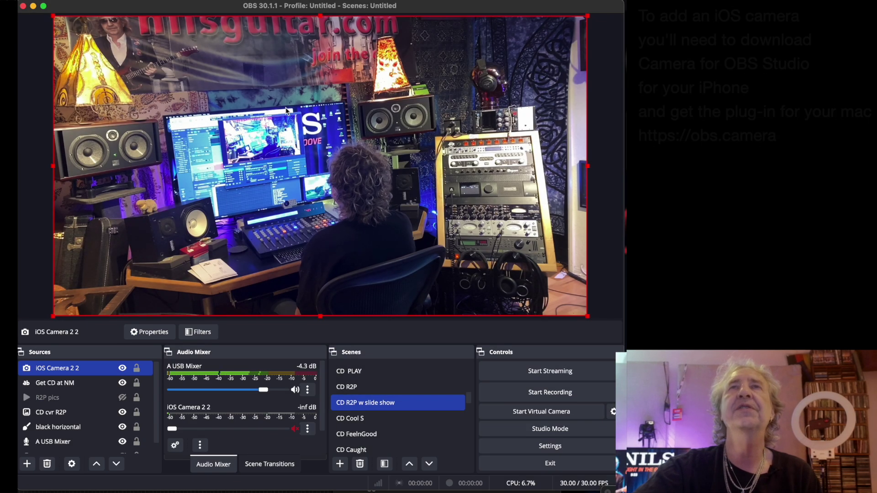
- Reorder the iOS Camera 2 2 source directly below black horizontal and enlarge its picture in the preview beyond the canvas
drag(64, 370, 74, 387)
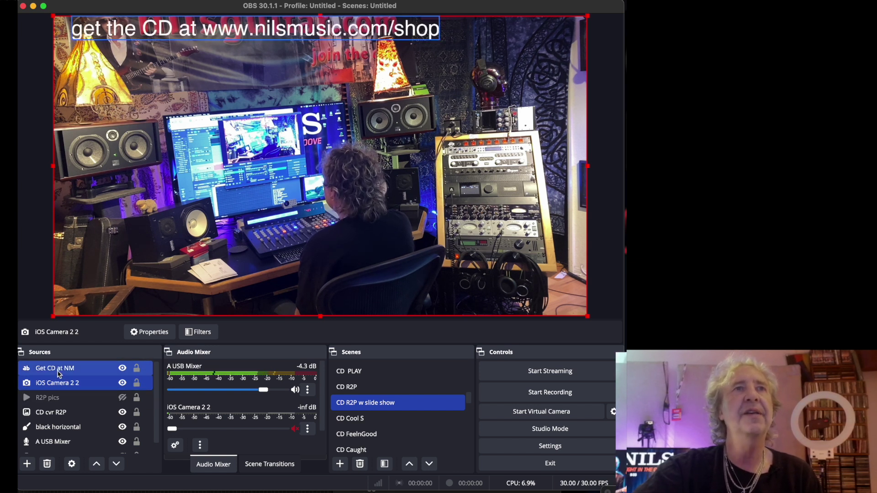
drag(58, 384, 63, 433)
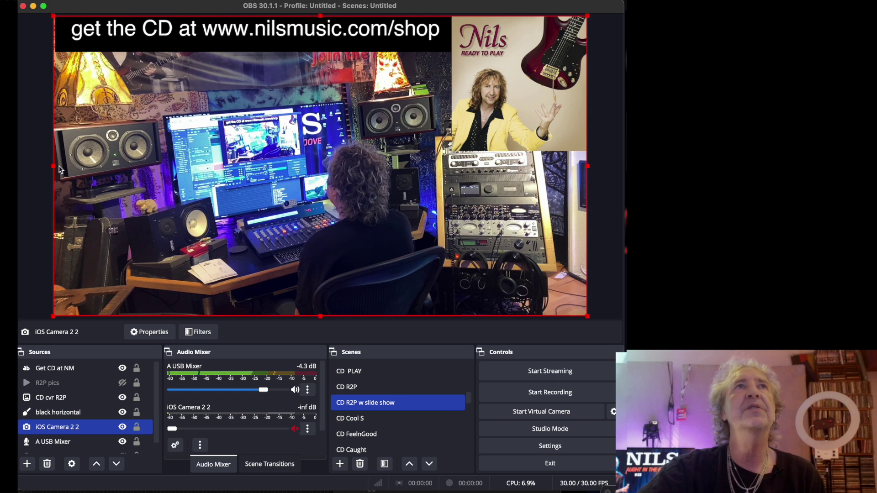
drag(54, 167, 2, 164)
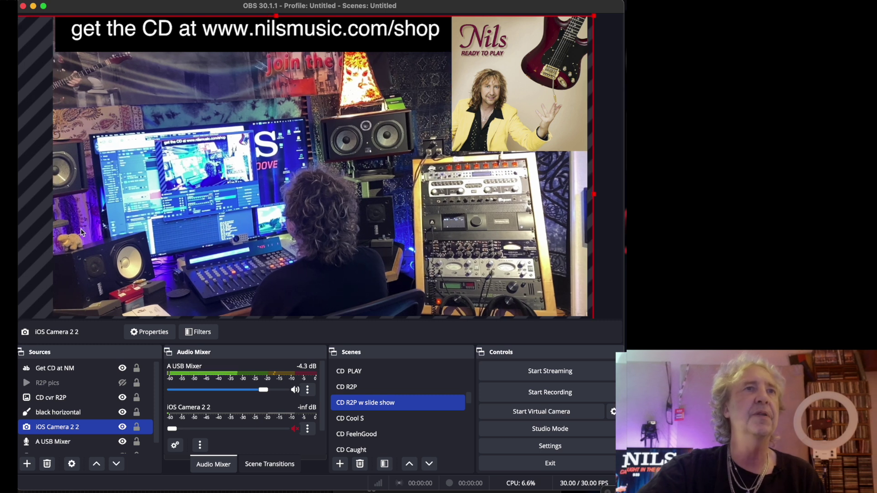
- Move the OBS window aside on the desktop and open the obs-midi-mg setup
super+click(109, 410)
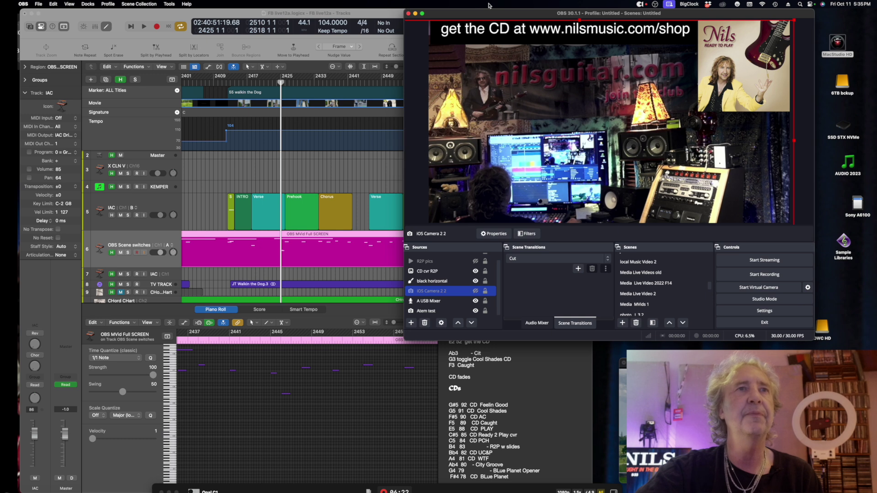
drag(488, 12, 493, 14)
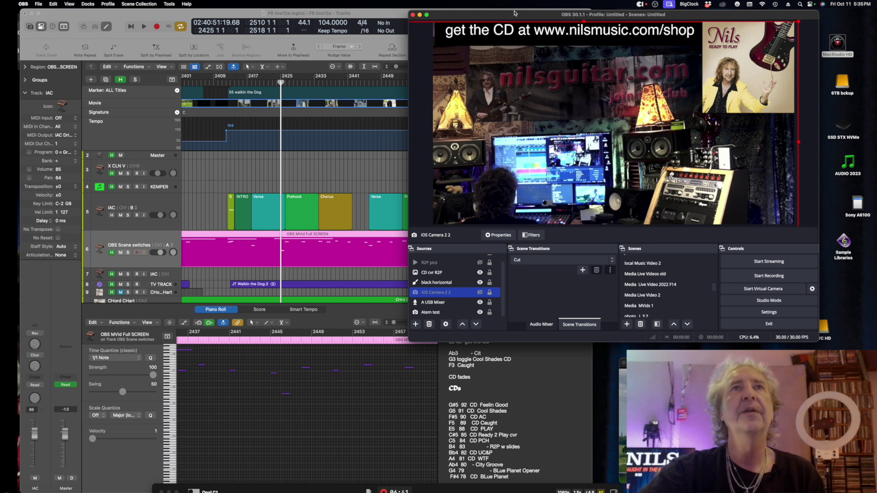
drag(513, 16, 567, 14)
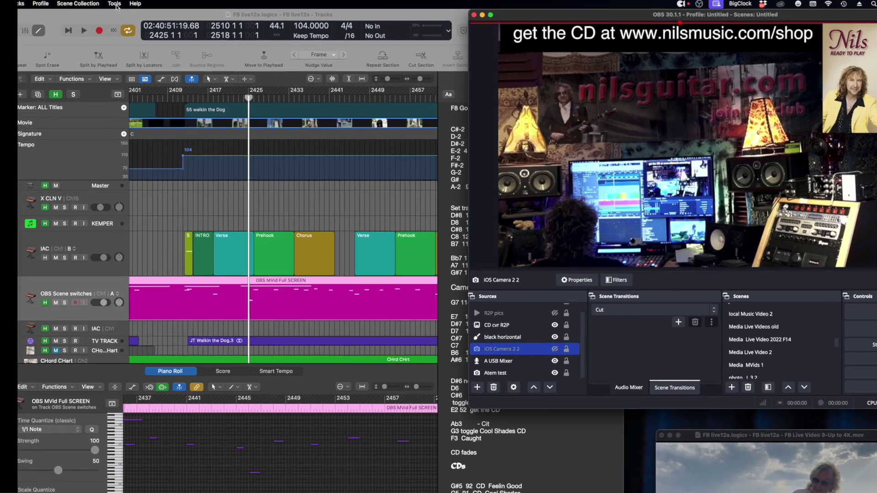
click(169, 4)
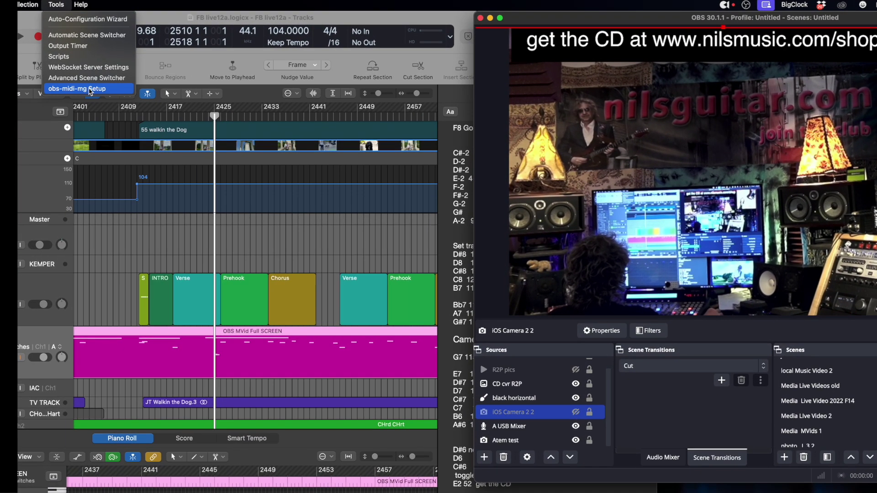
click(83, 92)
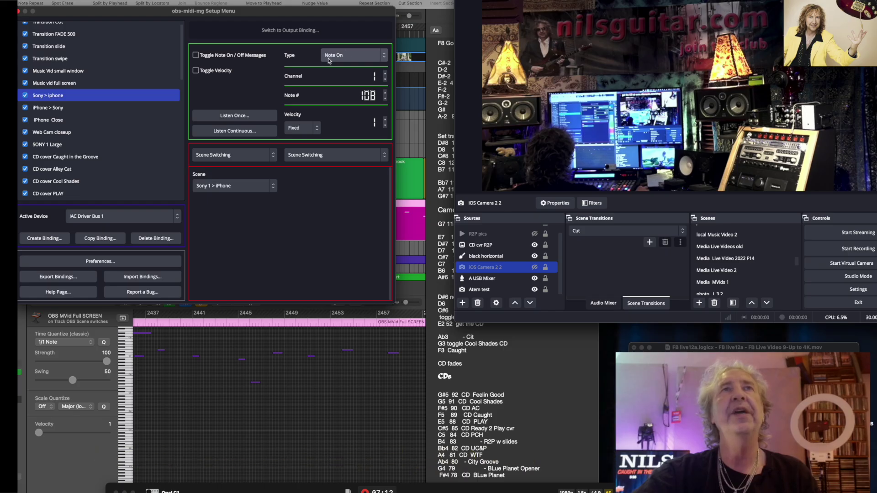
- Examine the active device choices, the Scene Switching options and the scene list of the Sony > iphone binding, and view the Web Cam closeup binding
click(118, 218)
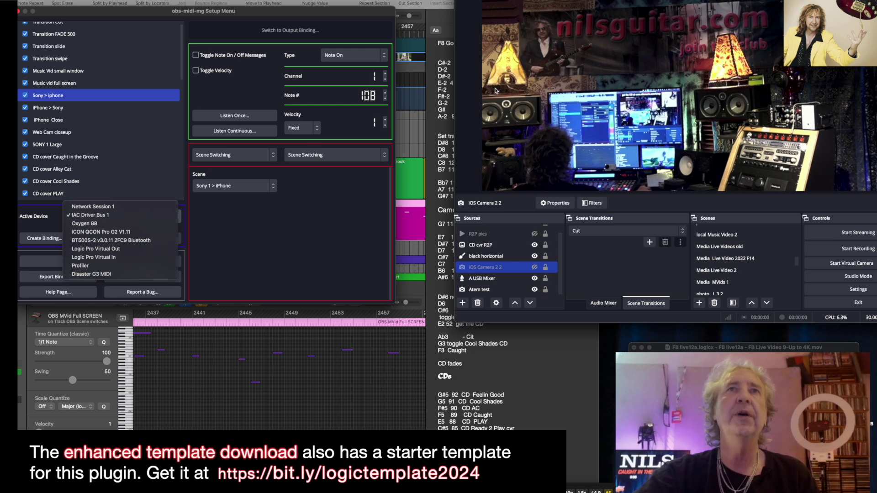
key(Escape)
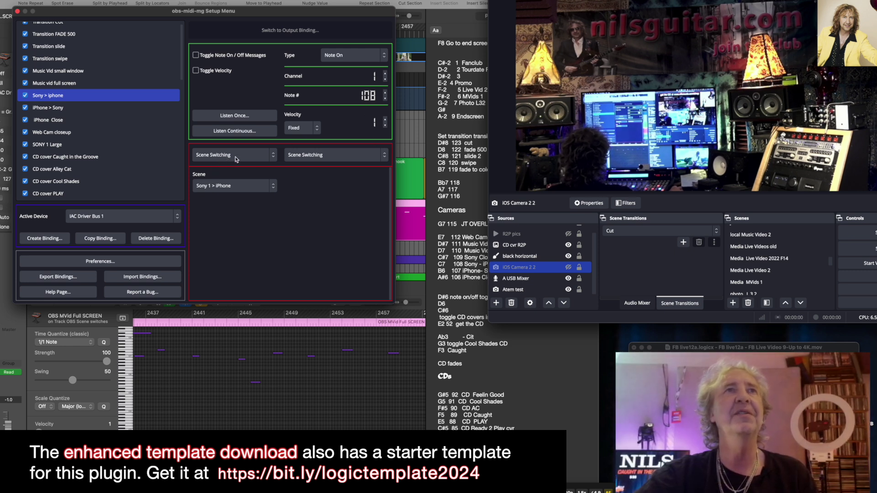
click(354, 159)
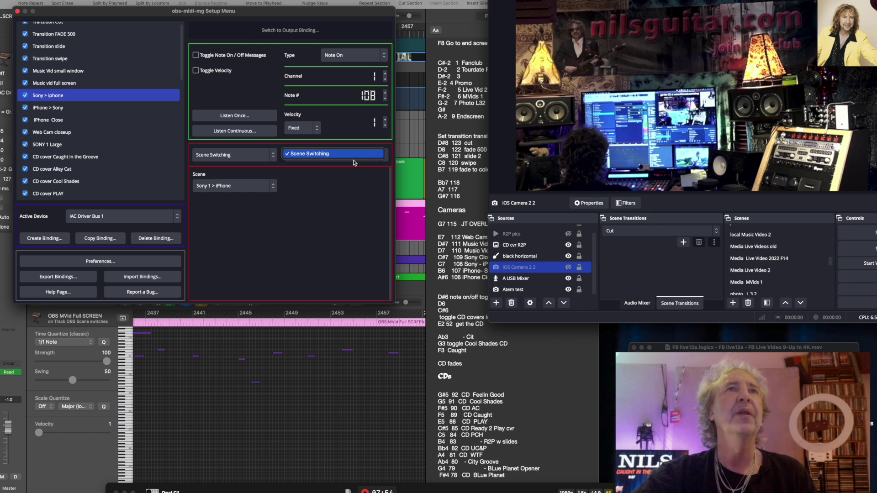
click(371, 163)
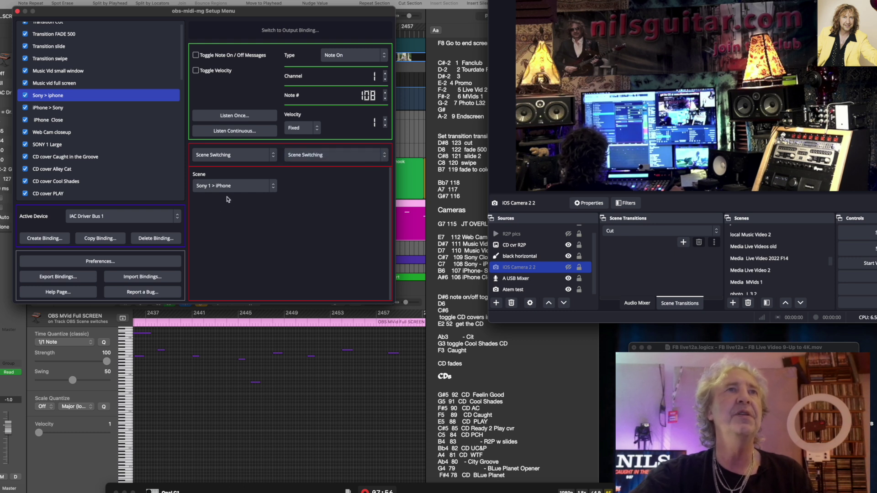
click(251, 187)
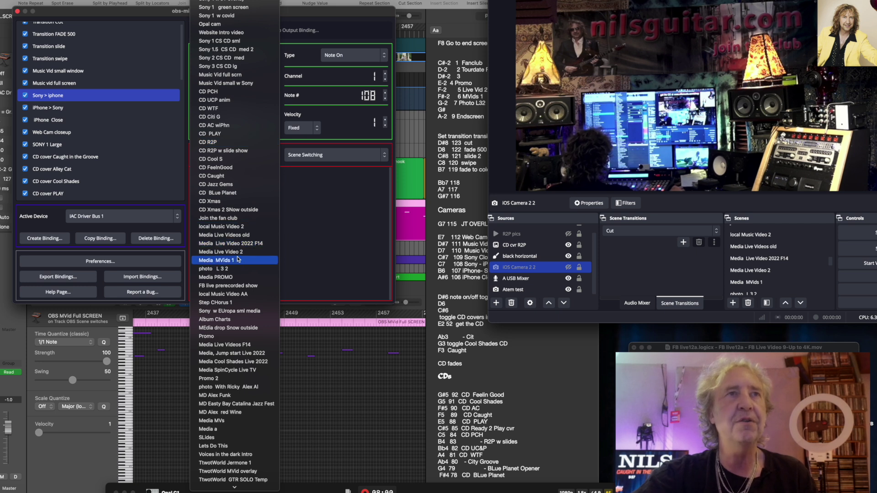
click(341, 237)
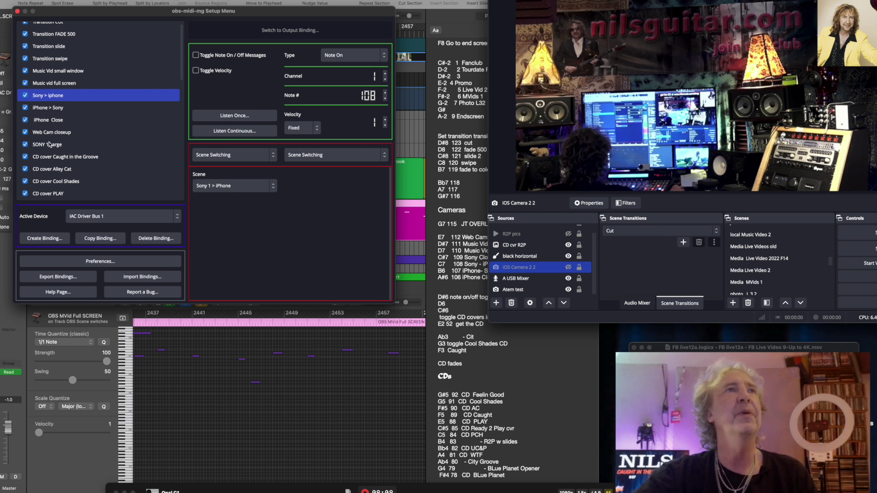
click(30, 132)
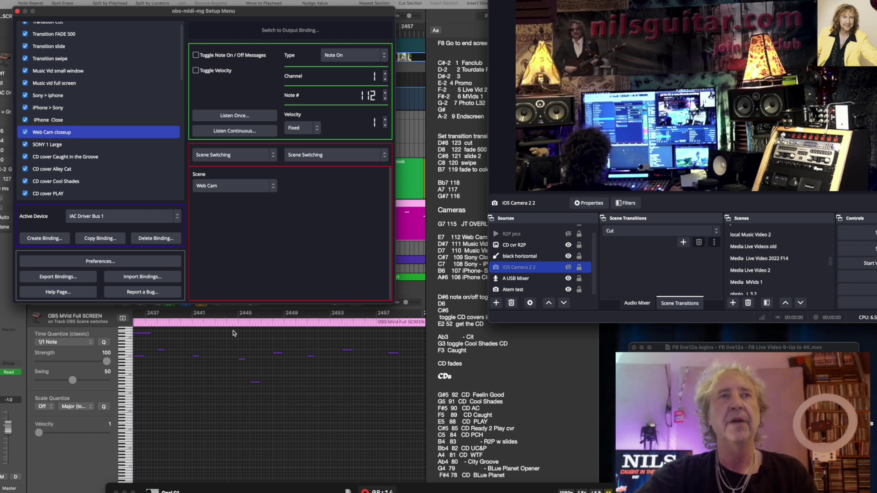
- Switch to Logic Pro and look over the whole live show arrangement from its first songs to the last marker
drag(307, 16, 589, 41)
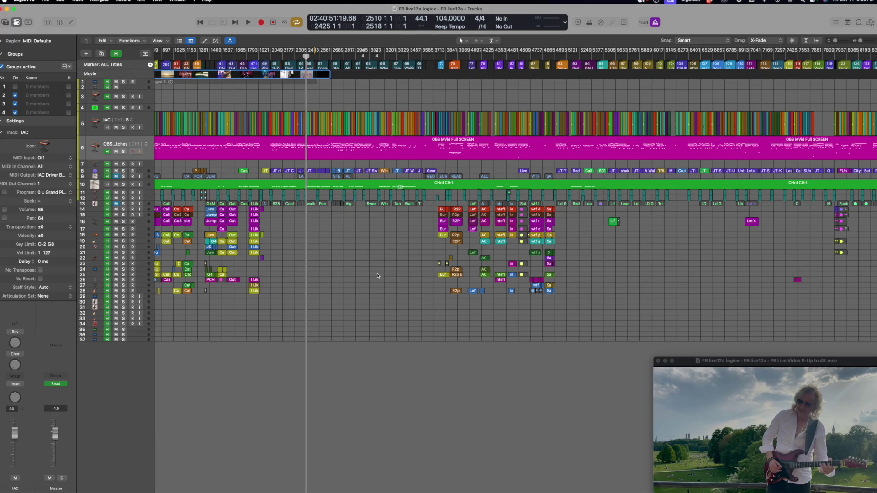
scroll(502, 281, down, 6)
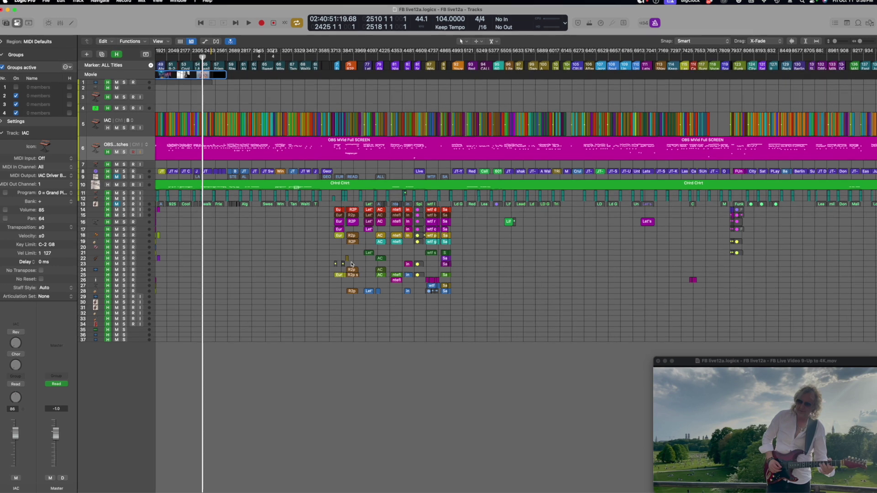
scroll(352, 263, left, 5)
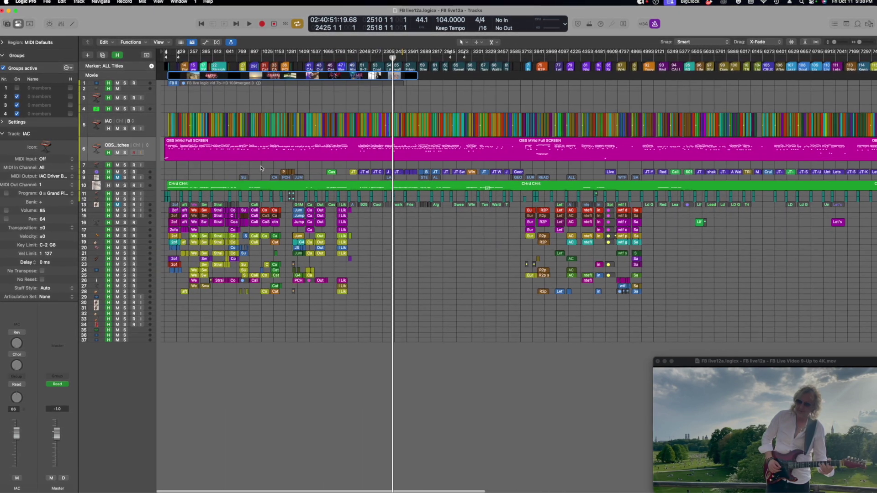
scroll(655, 86, right, 10)
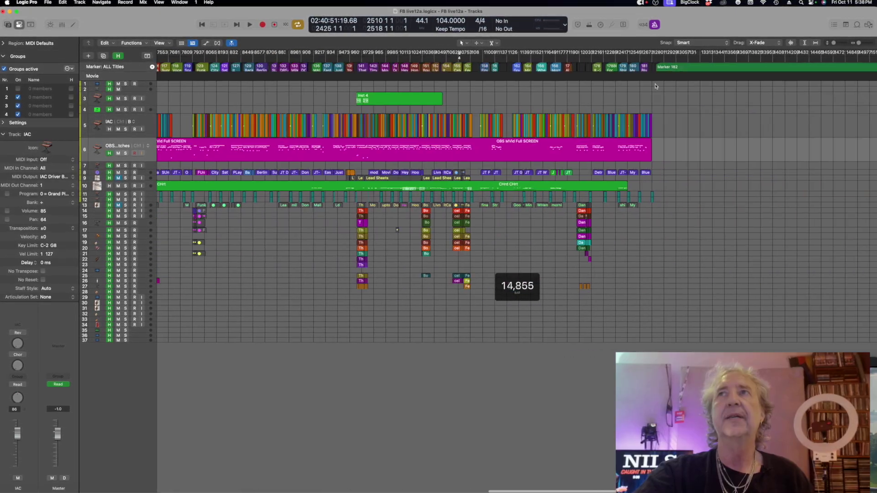
scroll(655, 86, right, 3)
scroll(482, 86, left, 10)
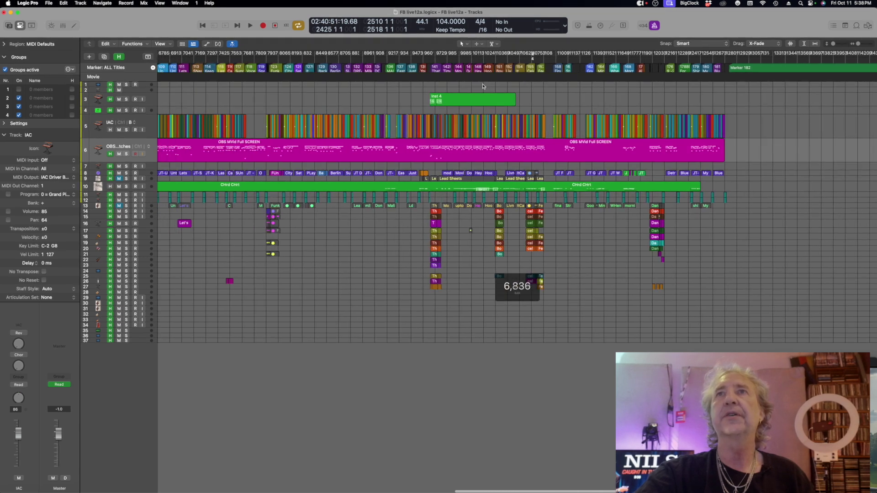
scroll(483, 86, left, 8)
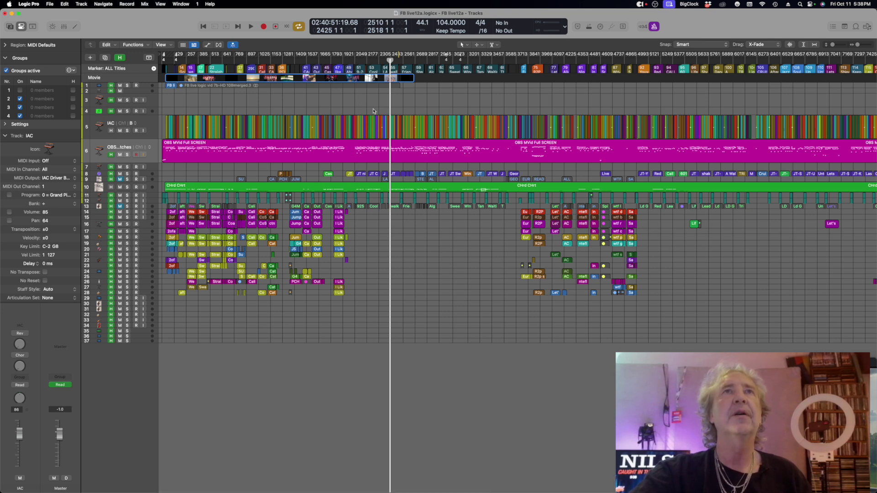
- Open the chord chart region at the walkin the Dog song in the Score editor, play the chart and stop playback
drag(383, 109, 403, 154)
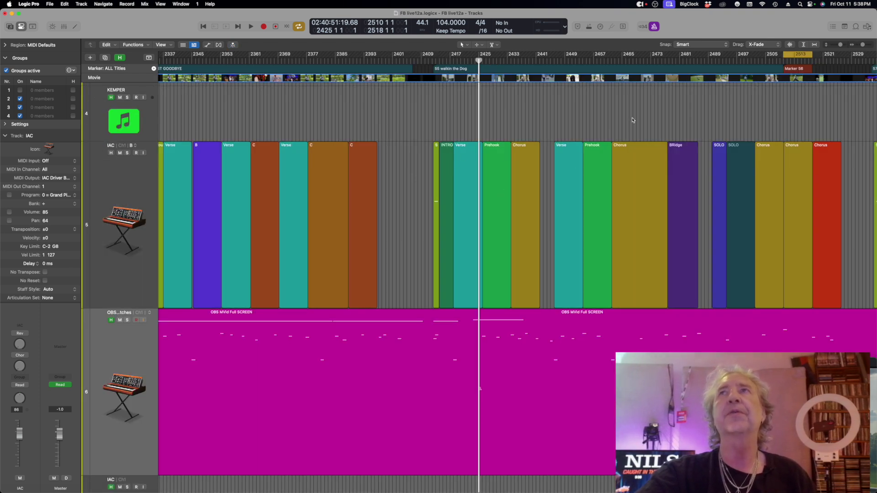
ctrl+alt+click(516, 281)
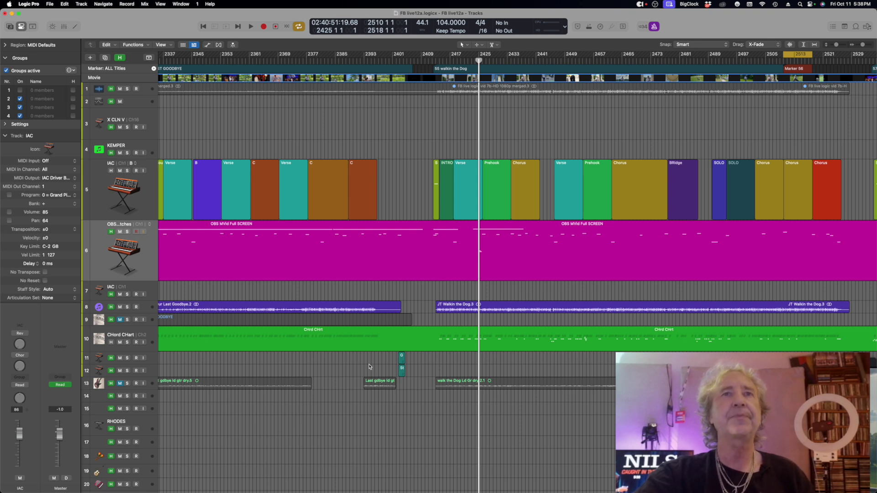
double_click(457, 341)
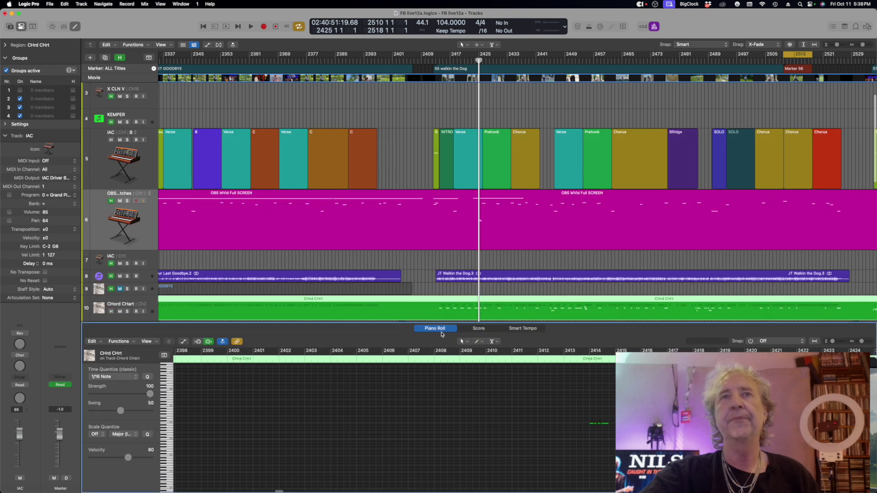
click(478, 328)
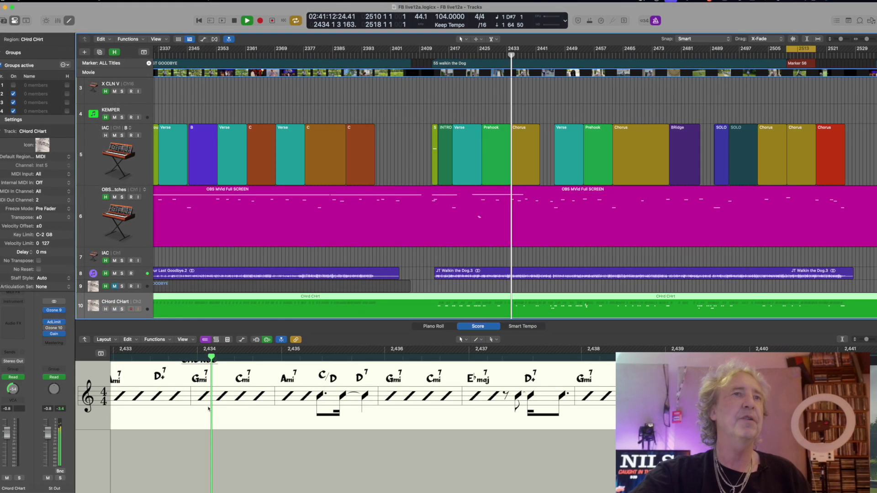
scroll(547, 285, down, 1)
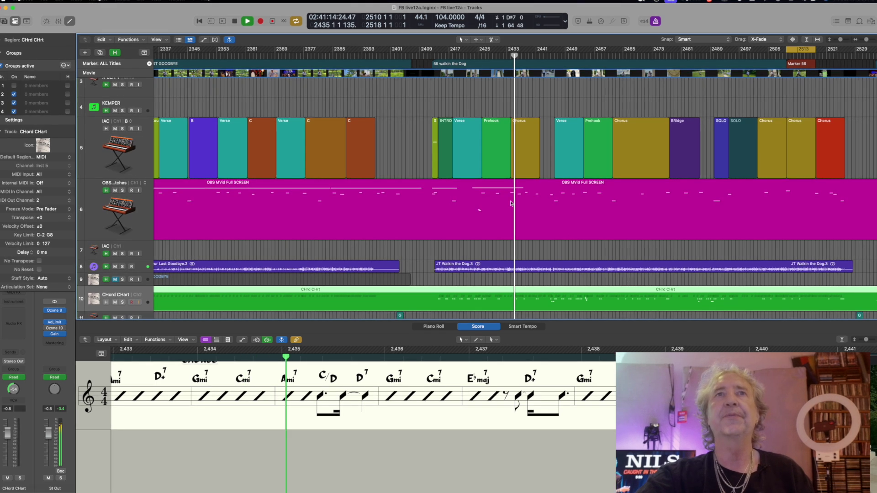
click(235, 22)
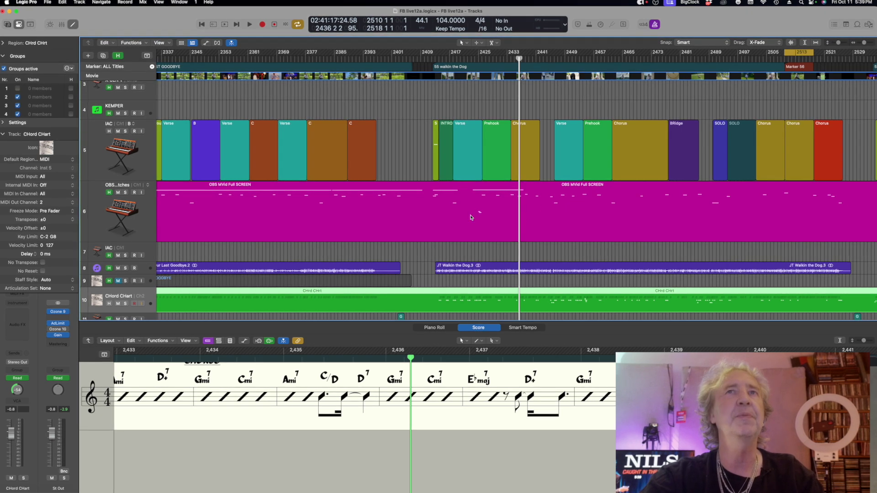
- Select the OBS Scene switches track to view its MVid Full SCREEN region
scroll(472, 218, down, 1)
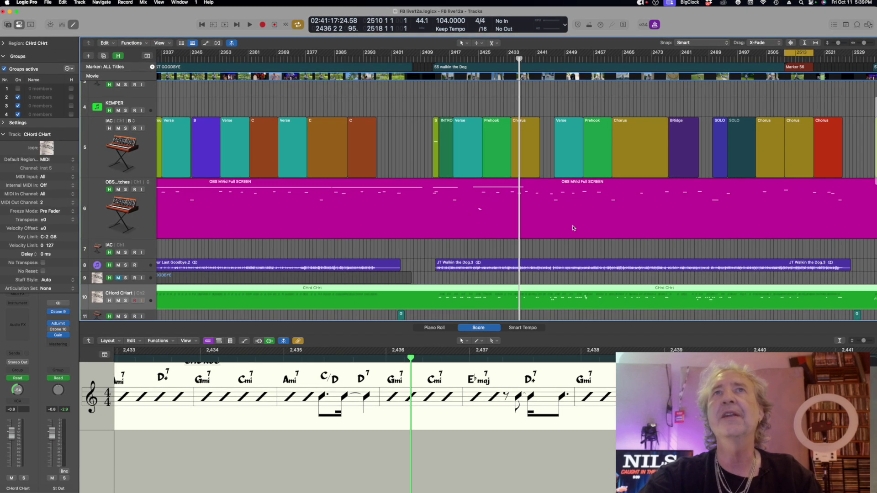
click(103, 206)
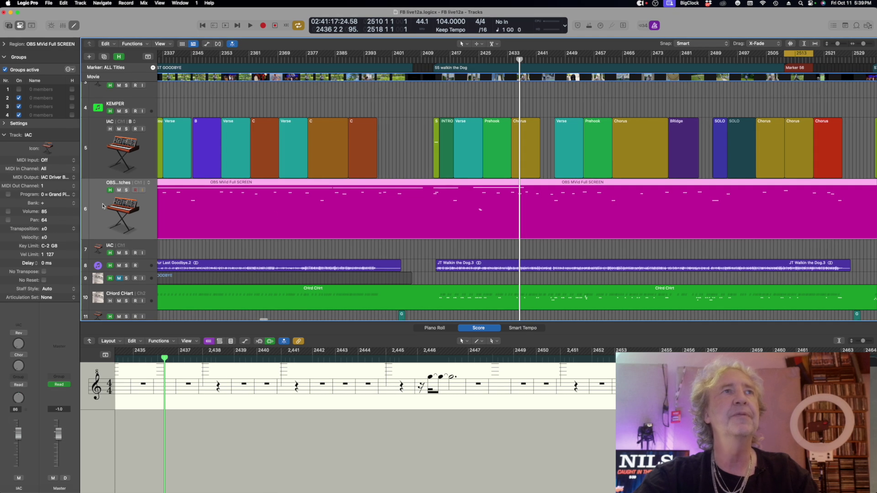
- Move the playhead to the start of walkin the Dog and open the OBS MVid Full SCREEN region in the Piano Roll
scroll(293, 224, up, 1)
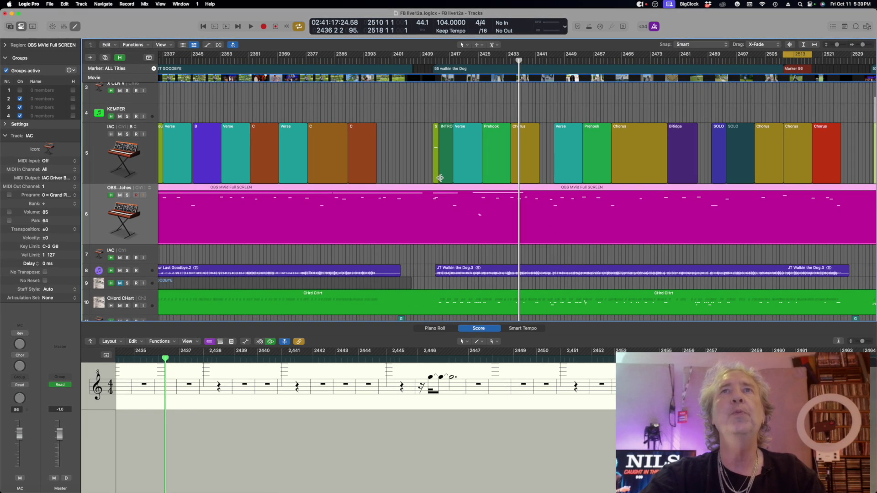
click(438, 60)
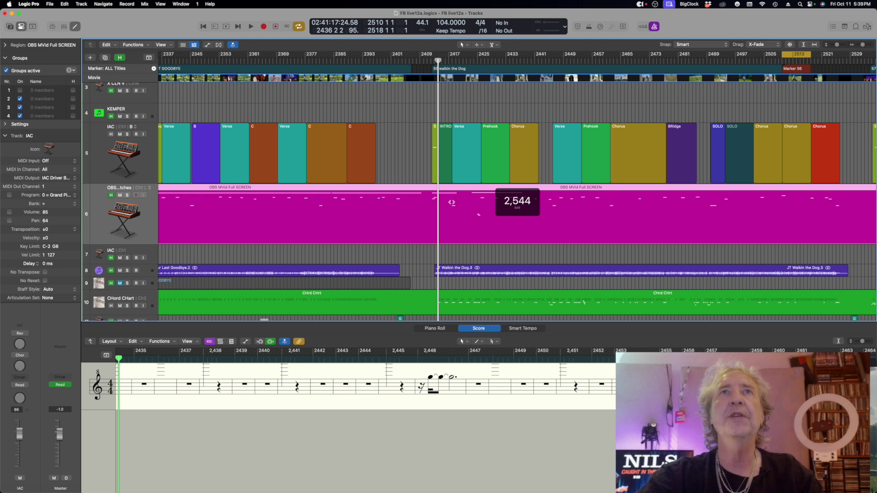
key(p)
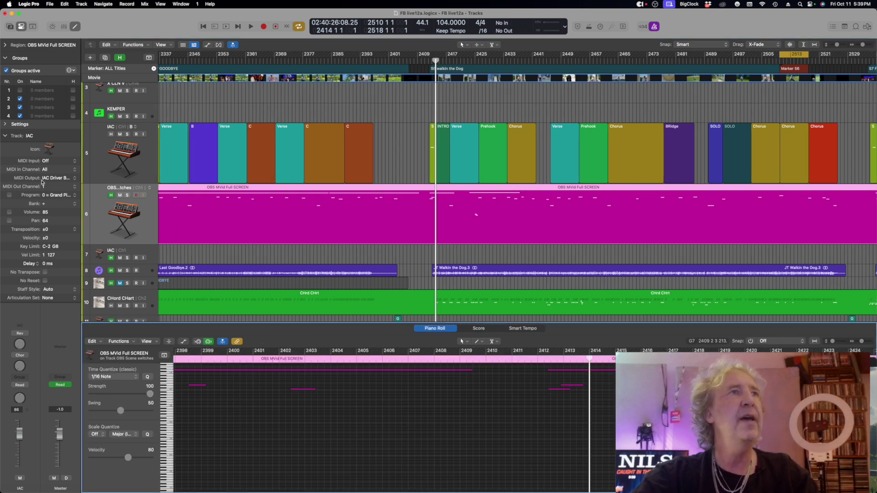
- Check the MIDI output choices of the OBS Scene switches track, keeping IAC Driver Bus 1 selected
click(57, 178)
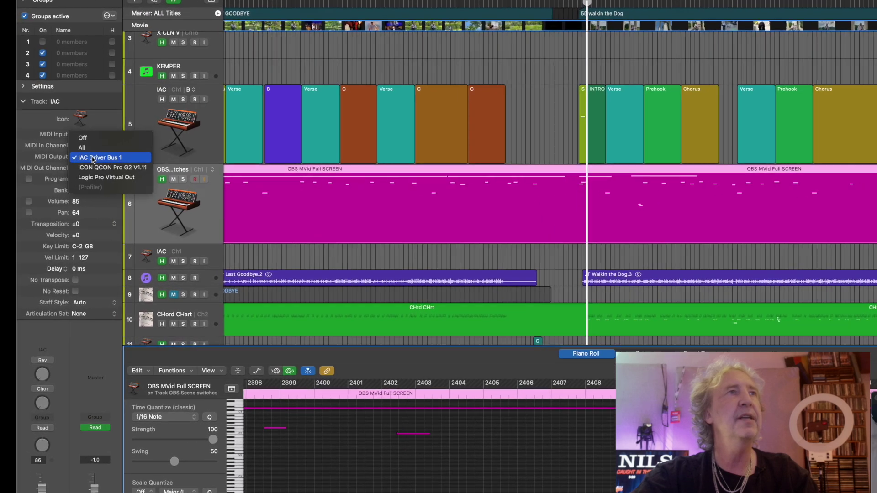
click(95, 157)
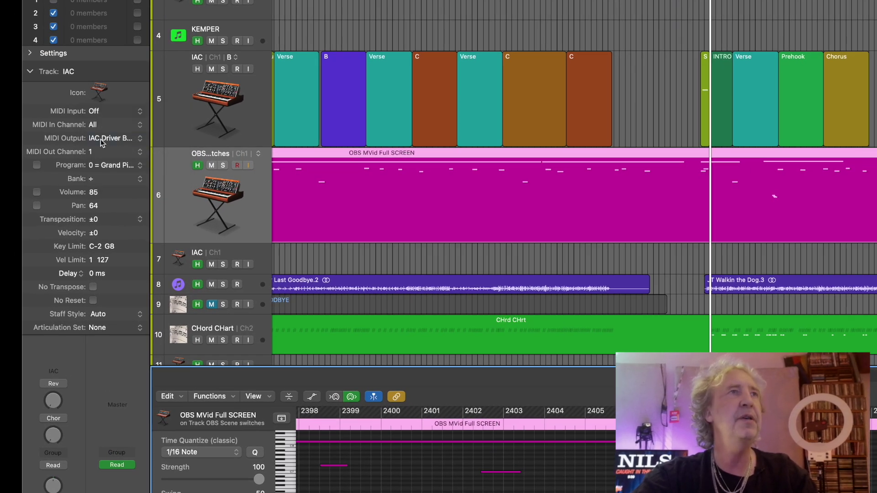
click(112, 139)
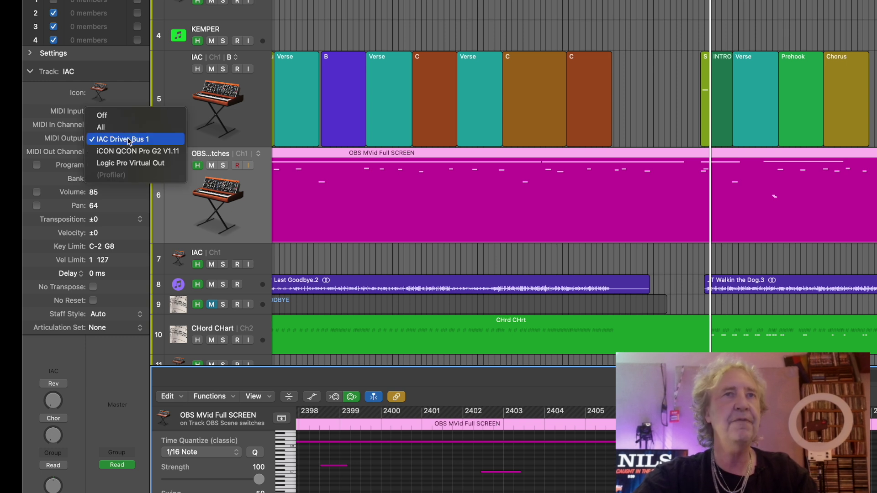
click(129, 141)
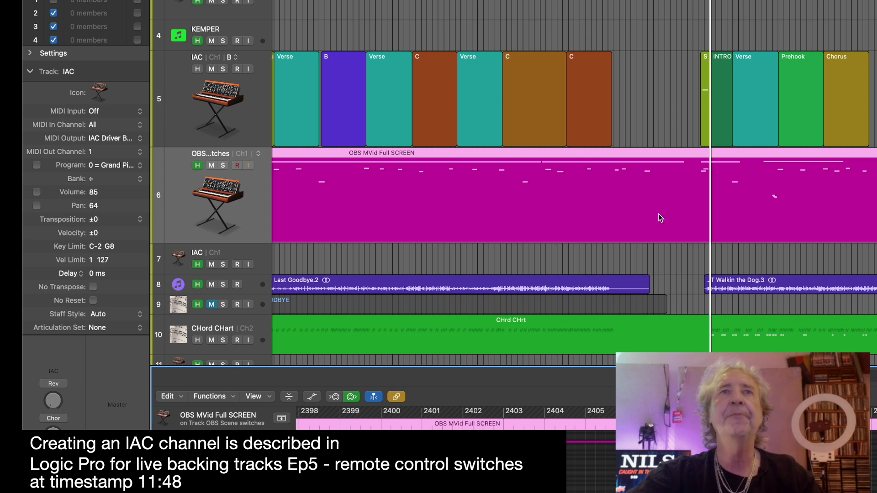
- Move the playhead to bar 2412 and view the opening scene-switch notes of walkin the Dog in the Piano Roll
key(comma)
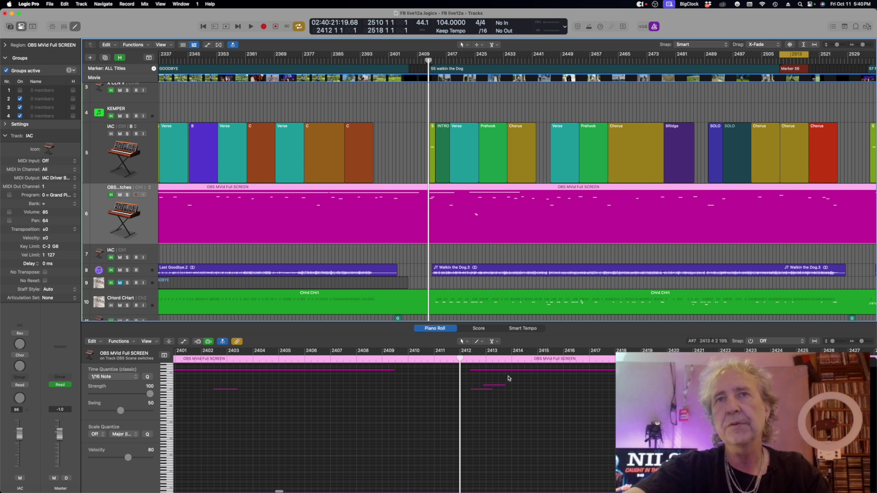
scroll(511, 381, right, 10)
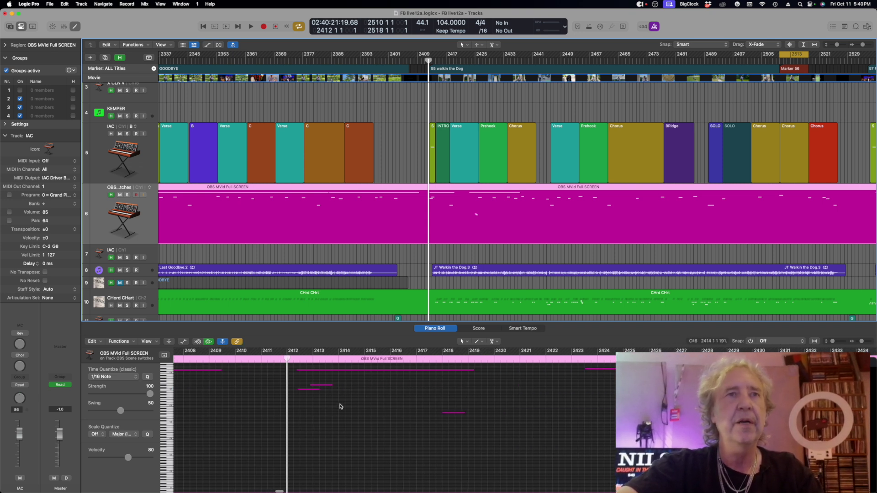
scroll(278, 391, left, 1)
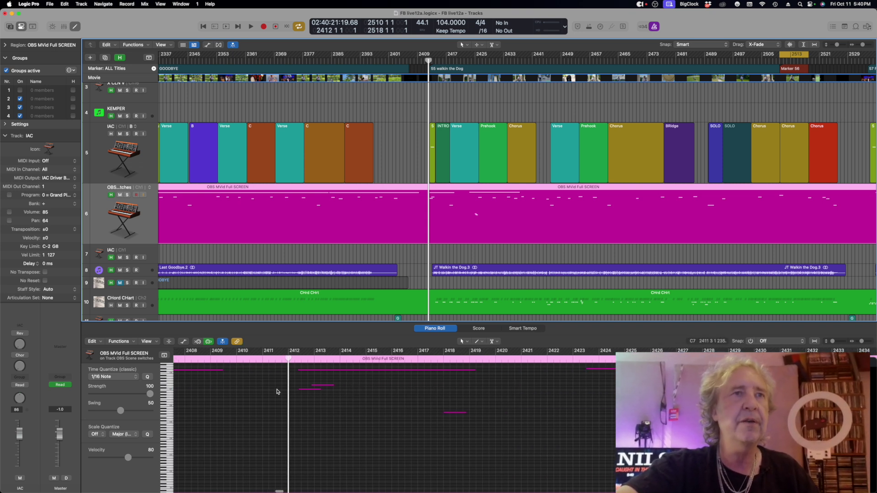
- Try adding a note near bar 2415 in the Piano Roll, and delete it
right_click(349, 414)
click(372, 392)
click(362, 389)
key(t)
click(415, 384)
click(379, 389)
key(Delete)
- Arrange the OBS window and the narrowed Logic Pro window side by side, keeping the track notes and both programs in view
scroll(327, 393, right, 1)
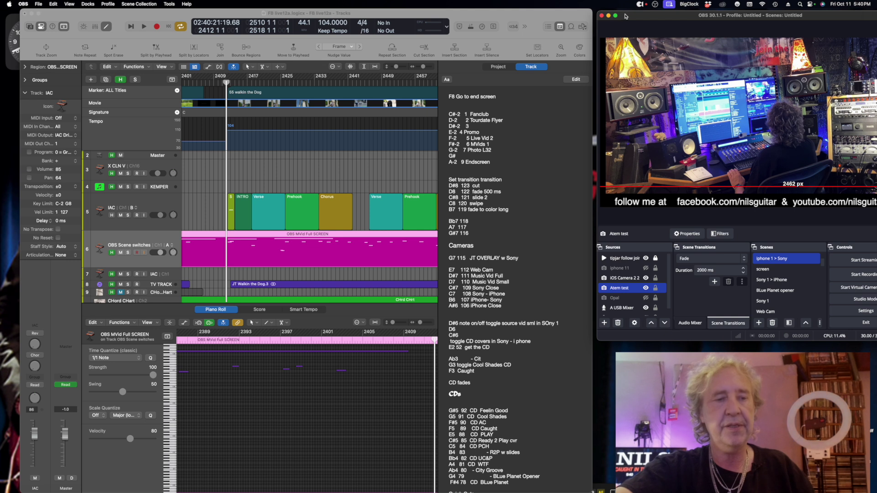
drag(625, 16, 586, 14)
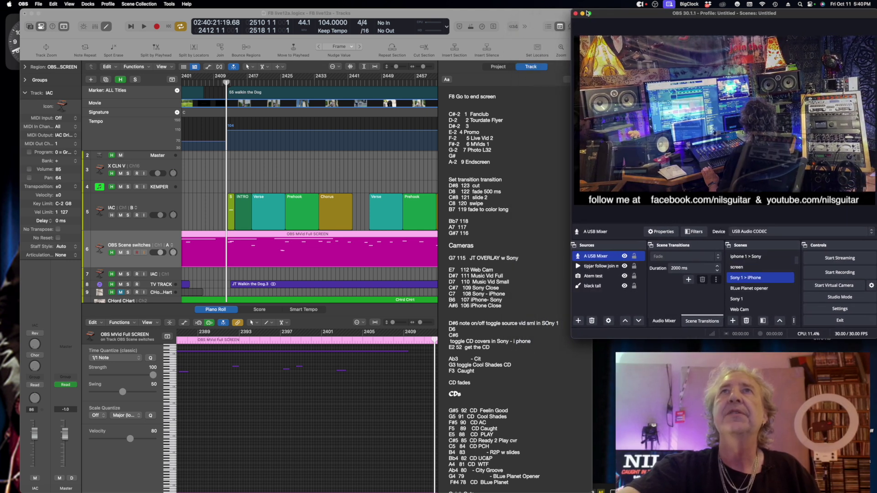
drag(504, 15, 496, 15)
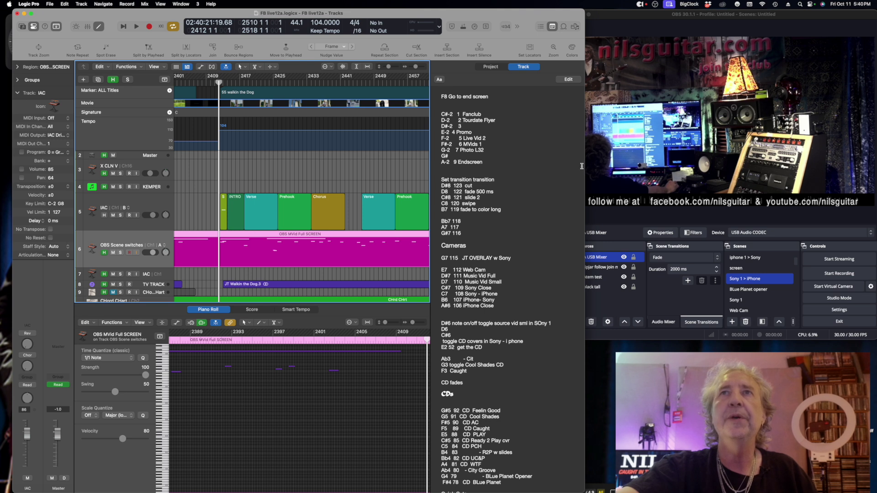
drag(583, 166, 568, 165)
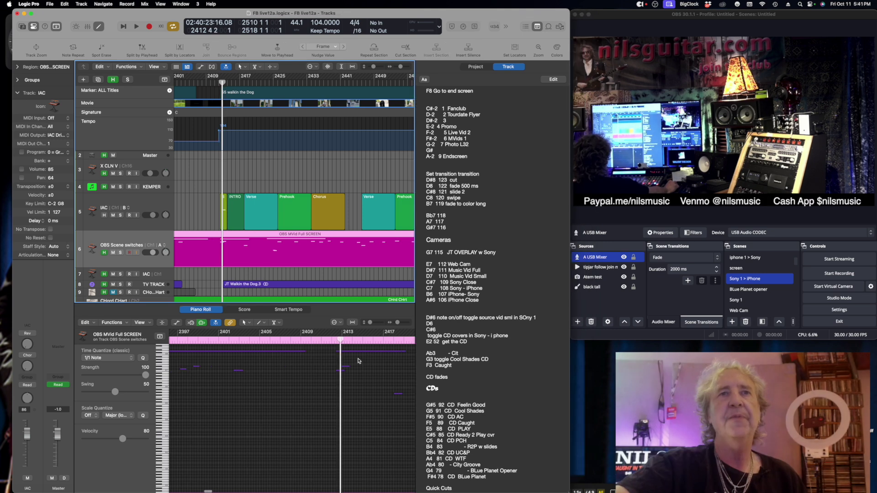
- From bar 2412, audition the transition note and the two camera notes to trigger the 1000 ms Fade, Sony 1 > iPhone and Music Vid small w Sony
click(336, 343)
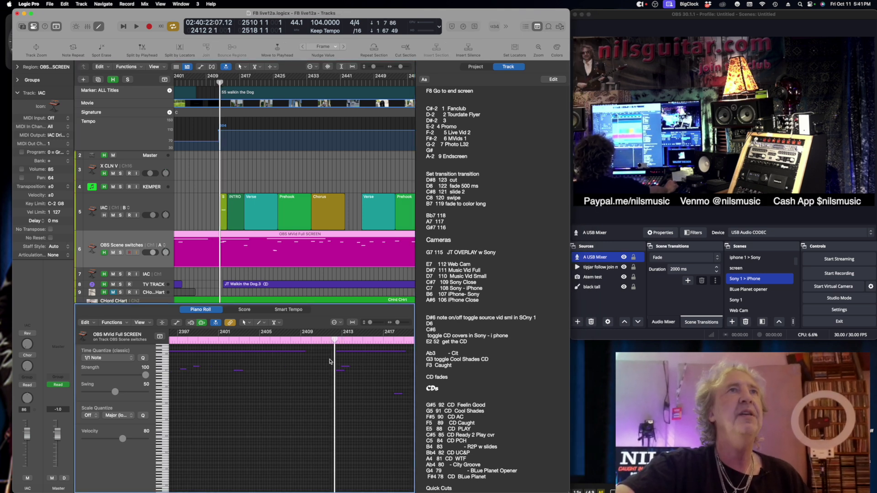
click(368, 350)
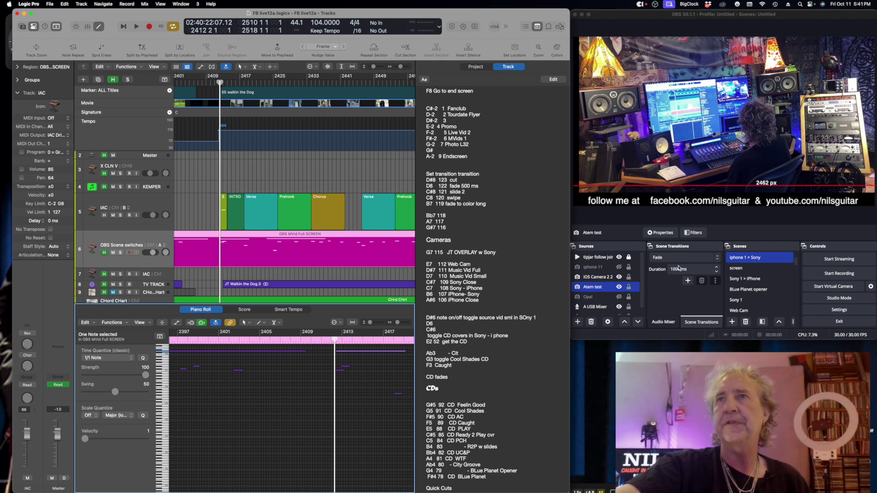
click(338, 370)
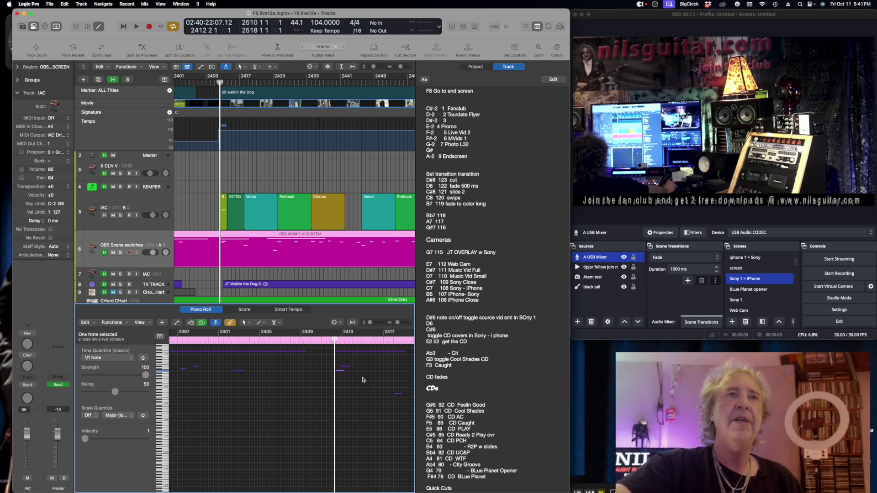
click(348, 368)
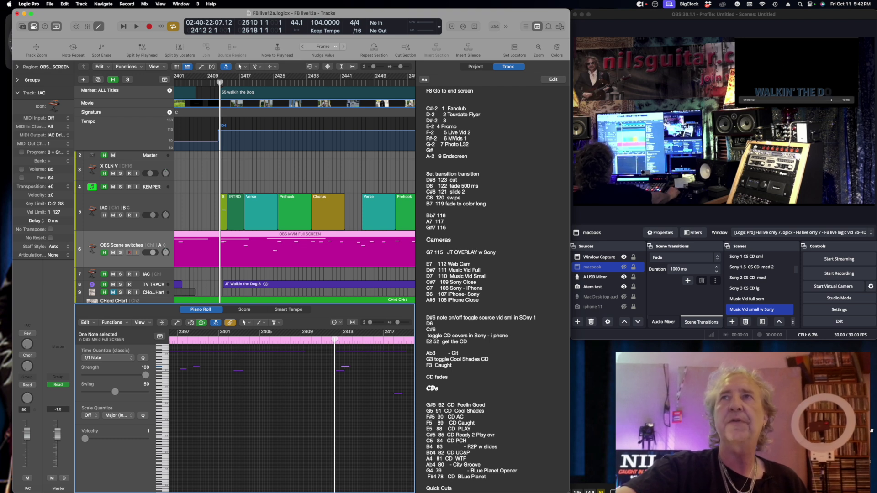
- Move the playhead to bar 2417, trigger the CD Cool S scene with its note, and view the notes that follow
click(390, 340)
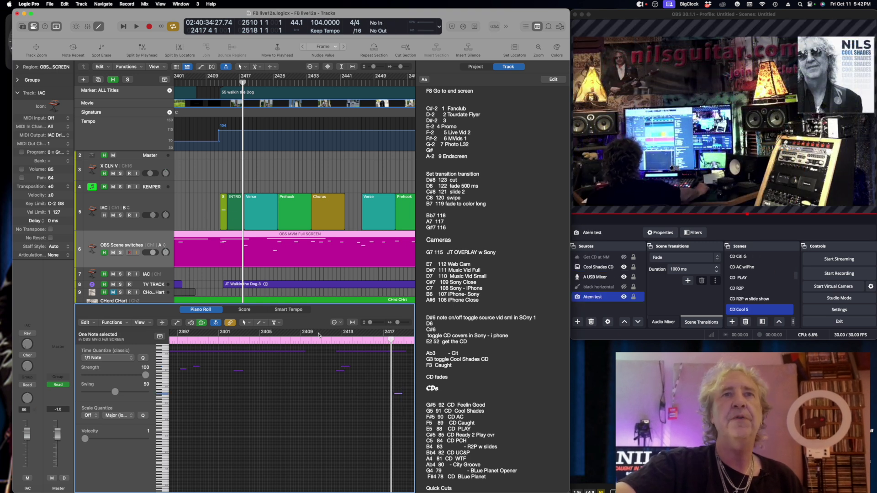
scroll(318, 335, left, 2)
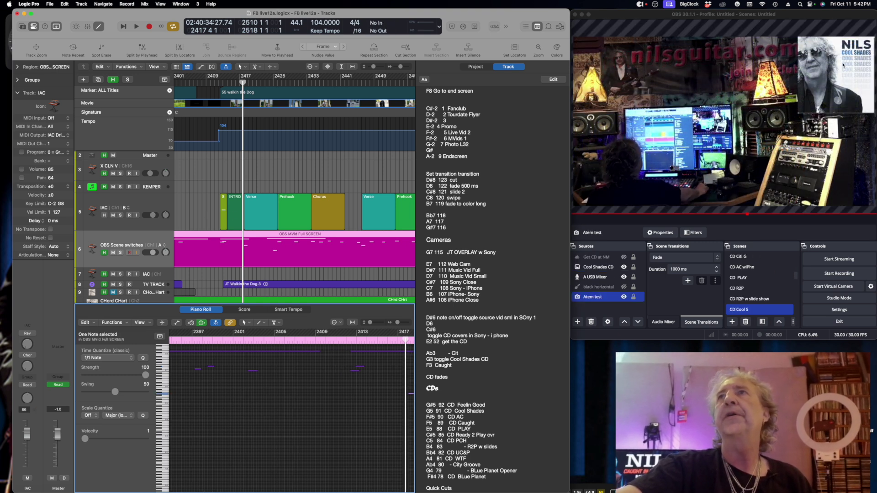
scroll(352, 415, right, 6)
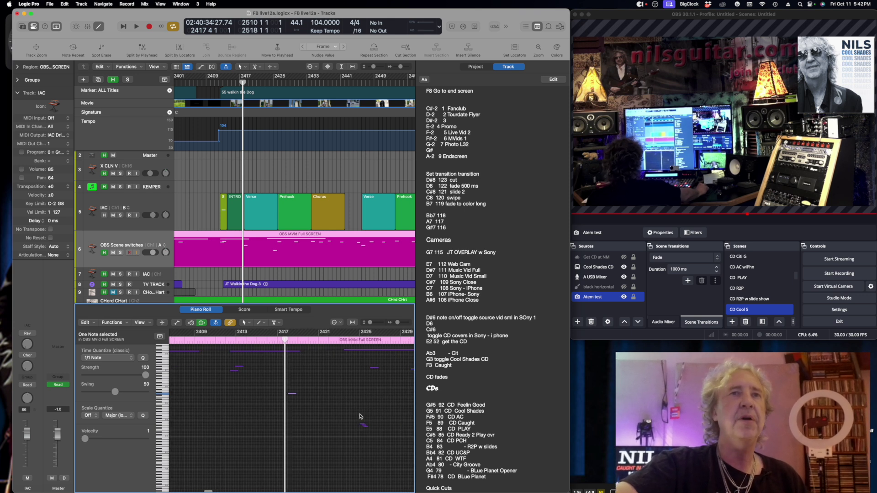
- Place the playhead at bar 2423 and audition the short note run near bar 2425 to trigger the Cool Shades CD scenes
click(328, 342)
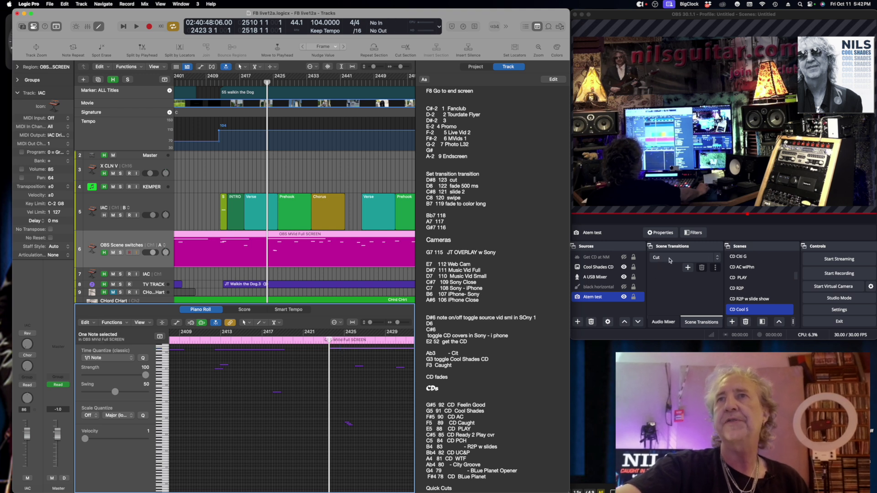
click(343, 429)
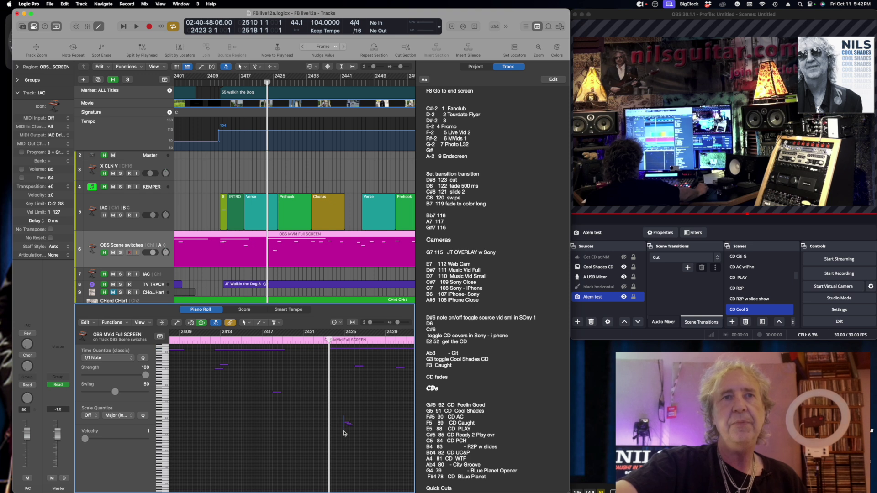
click(345, 429)
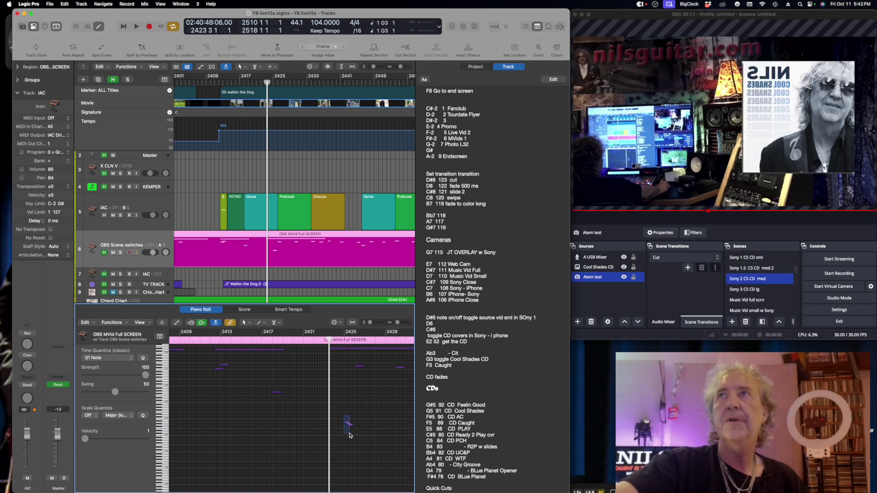
drag(333, 429, 335, 424)
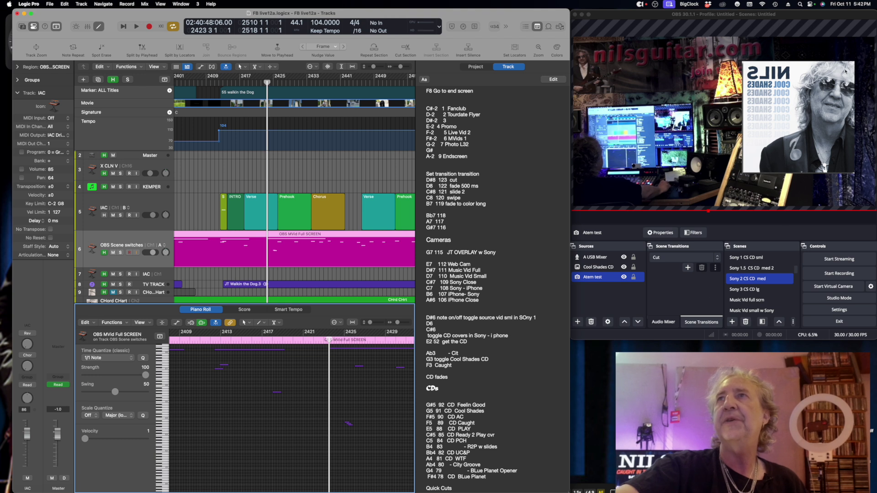
- Trigger the Music Vid full scrn scene with the D7 note near bar 2426, then play from about bar 2423 and stop playback
click(357, 366)
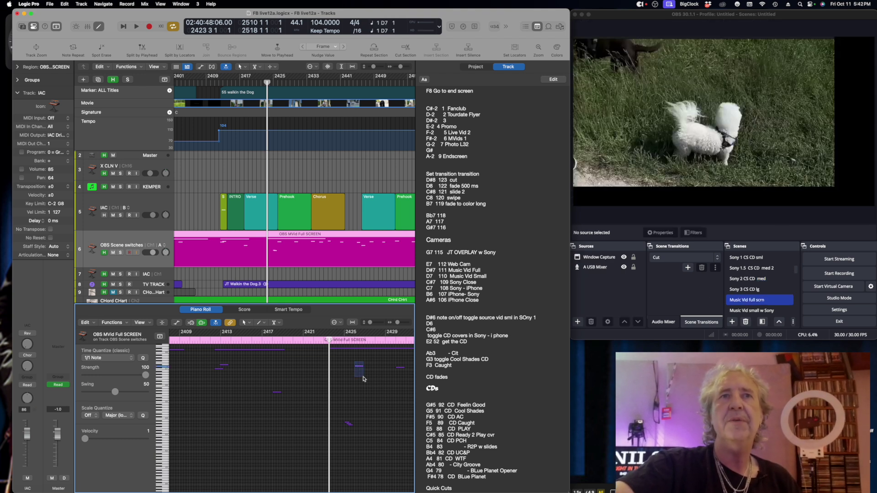
click(399, 367)
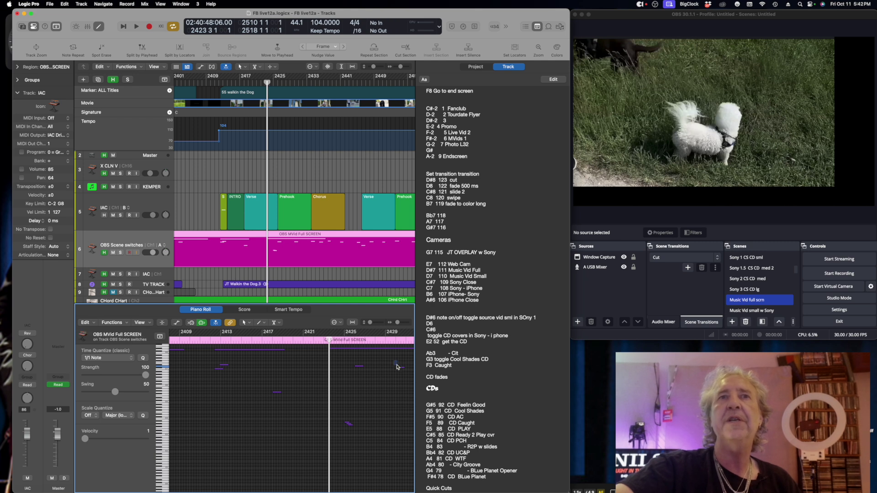
double_click(325, 341)
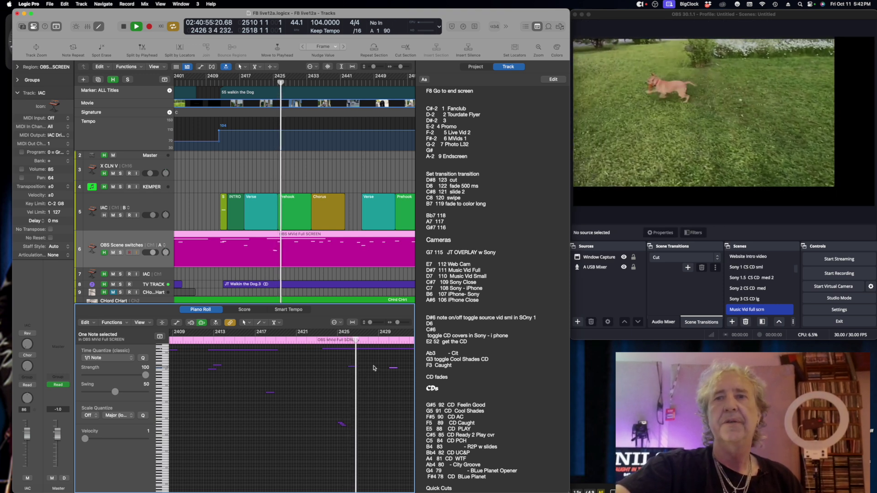
key(space)
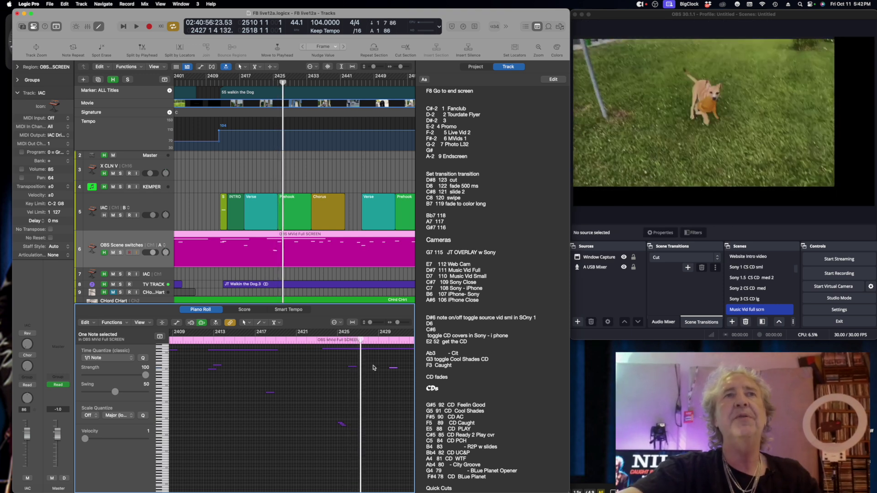
- Look through the scene-switch notes between bars 2427 and 2449 and move the playhead to bar 2438
scroll(366, 369, right, 5)
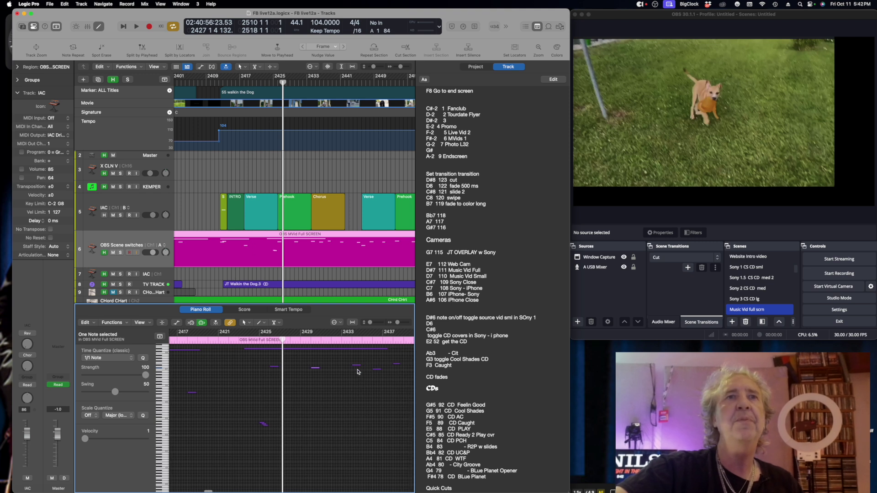
scroll(337, 363, right, 8)
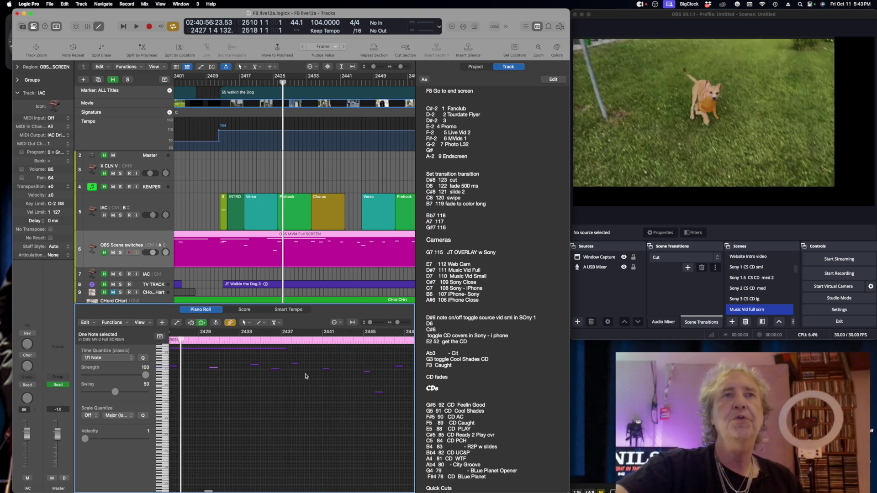
scroll(306, 377, right, 2)
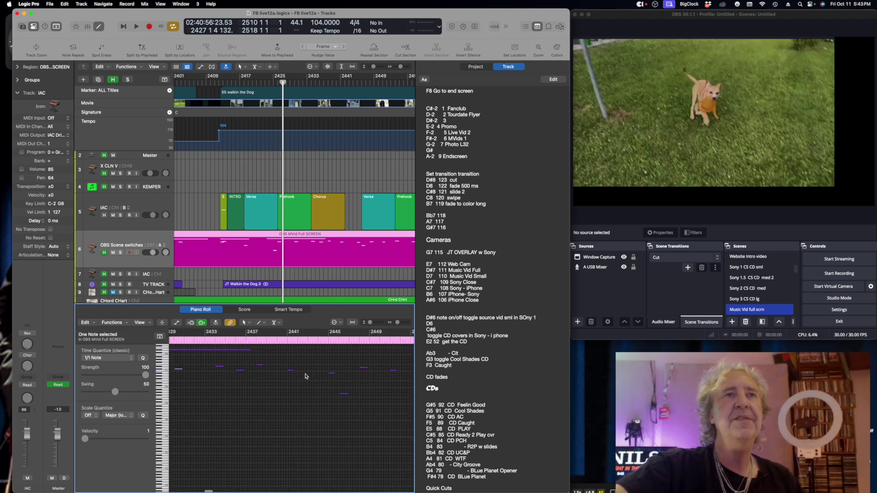
click(256, 337)
scroll(362, 186, right, 10)
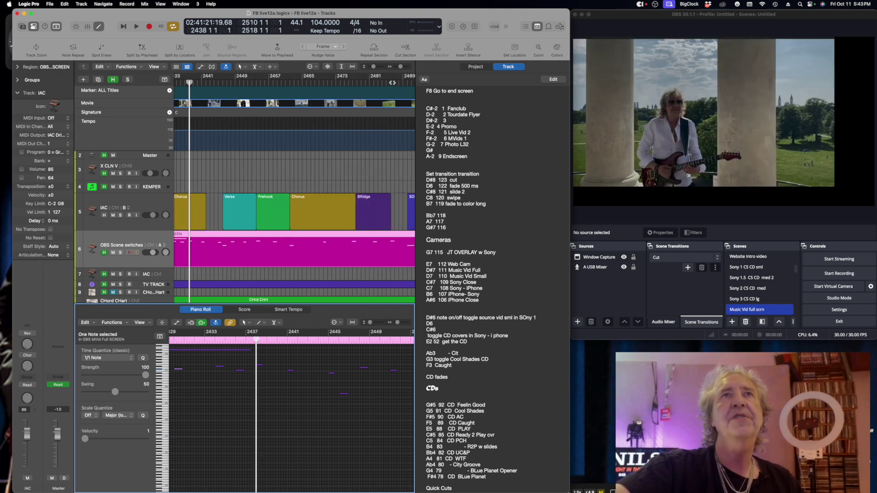
- Move the playhead to bar 2485 near the end of the Bridge and trigger the Web Cam scene with its E7 note
click(392, 83)
click(387, 84)
scroll(344, 383, right, 3)
click(352, 364)
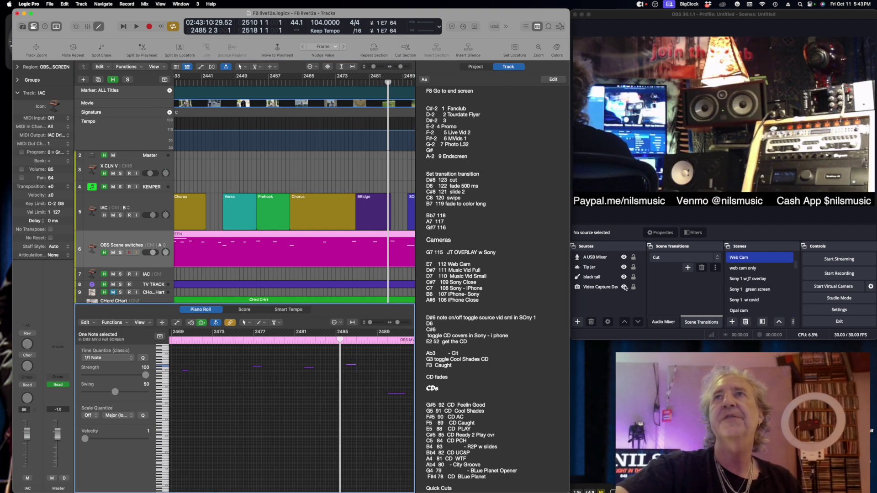
scroll(347, 346, right, 3)
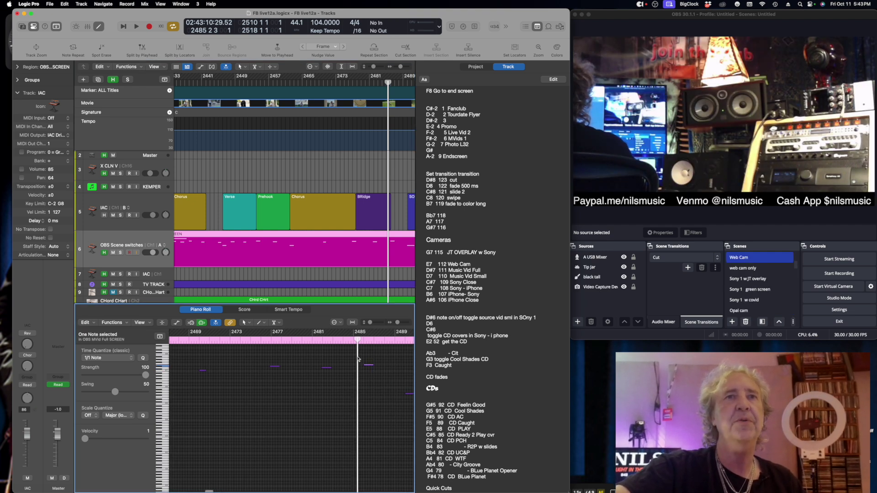
- Trigger the Cool Shades CD scene at bar 2490 and the iPhone 1 > Sony scene at bar 2493
click(346, 345)
click(358, 393)
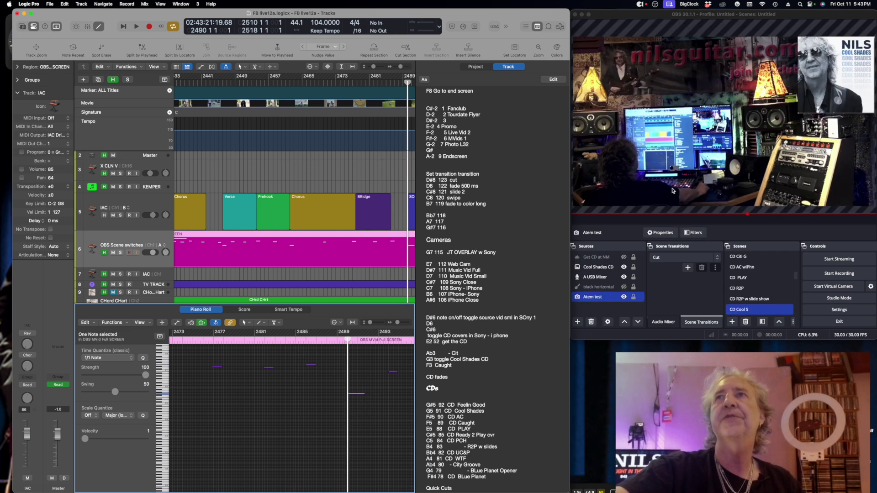
scroll(320, 389, right, 5)
scroll(329, 361, down, 1)
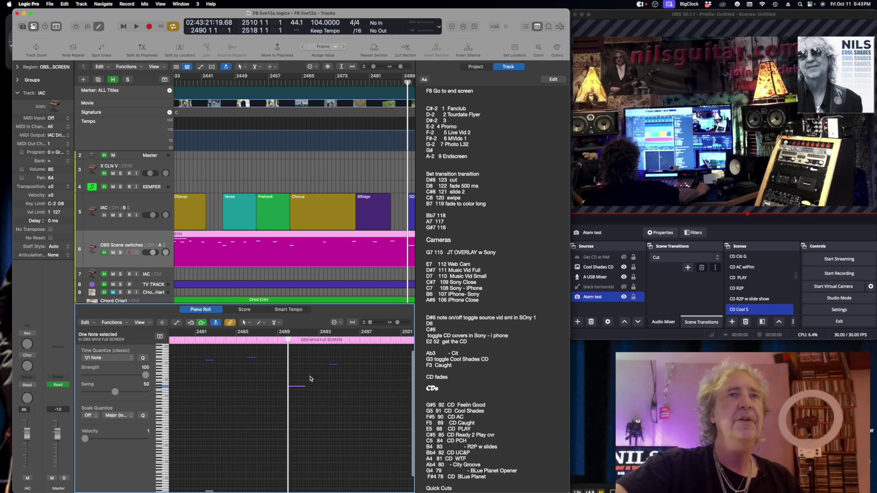
click(333, 342)
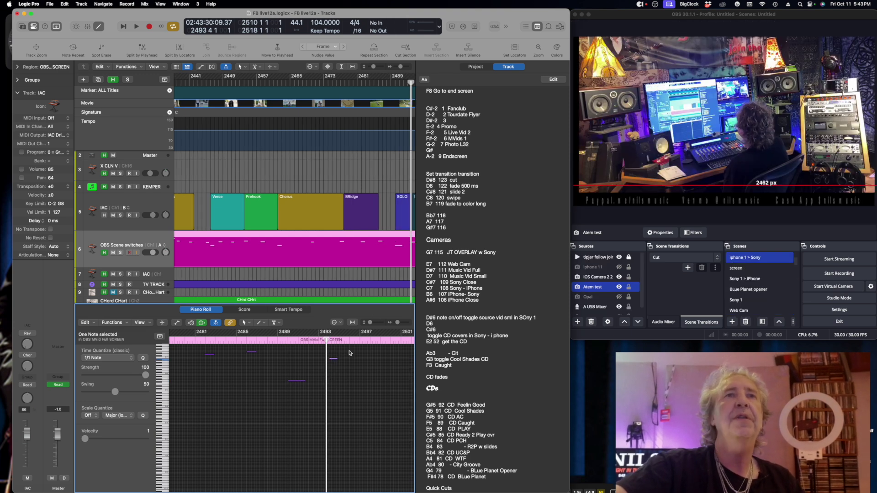
- Trigger the Sony 1 w JT overlay scene with its note near bar 2510 and place the playhead there
scroll(358, 369, right, 4)
scroll(355, 373, up, 1)
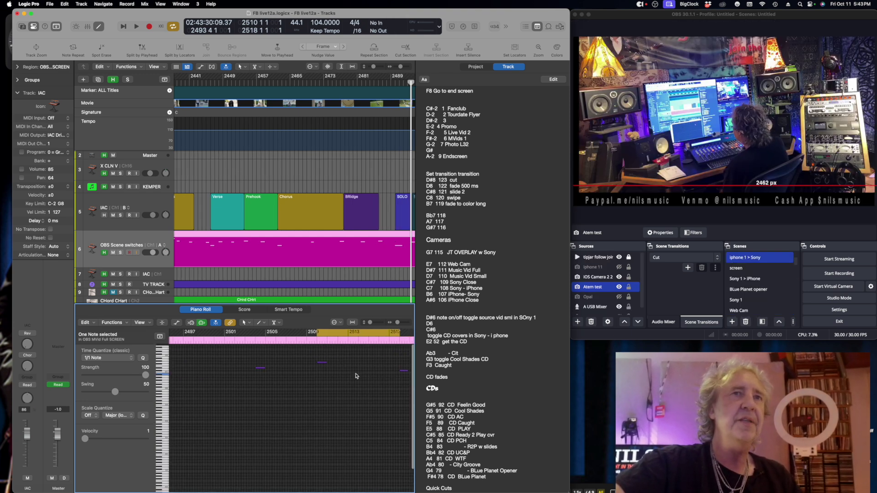
scroll(354, 377, right, 4)
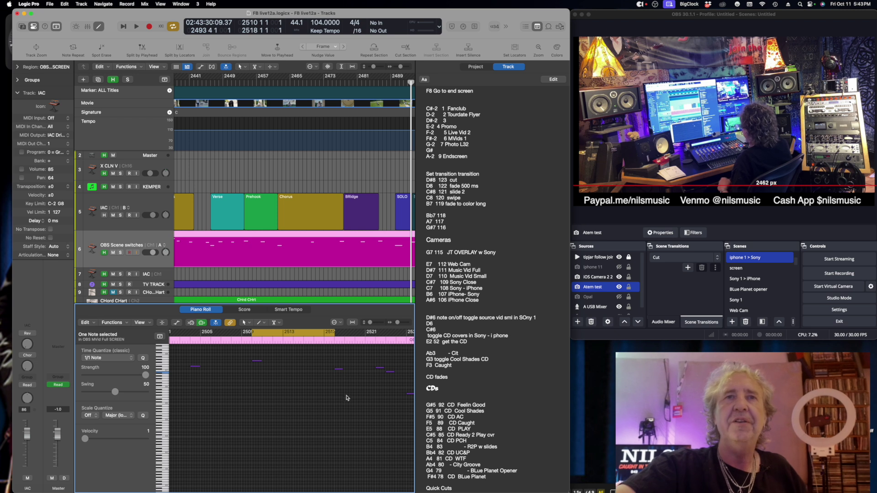
scroll(328, 363, right, 3)
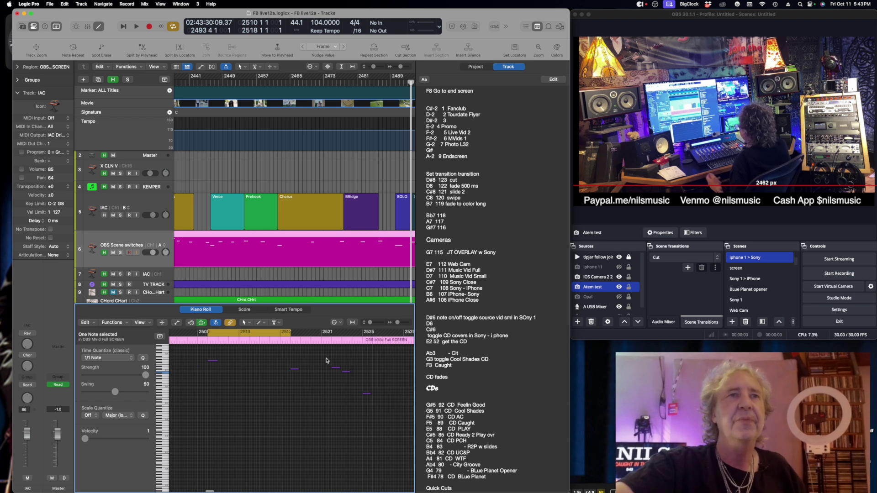
scroll(298, 359, left, 3)
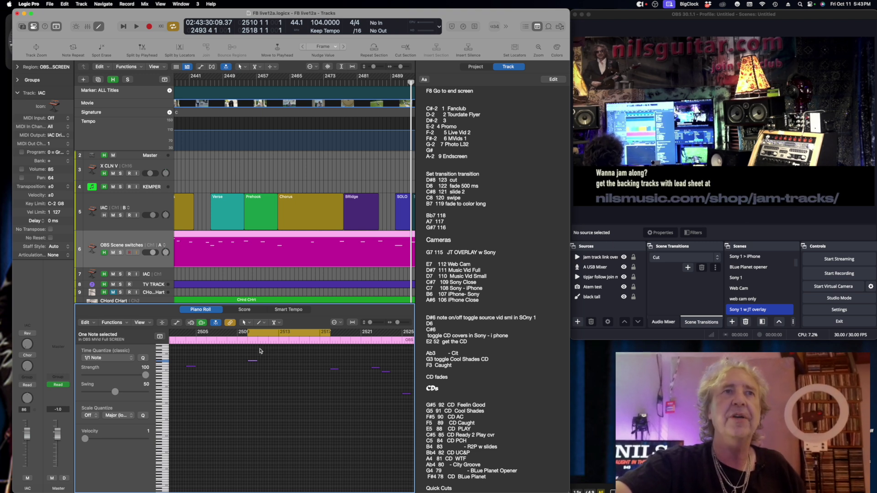
click(246, 341)
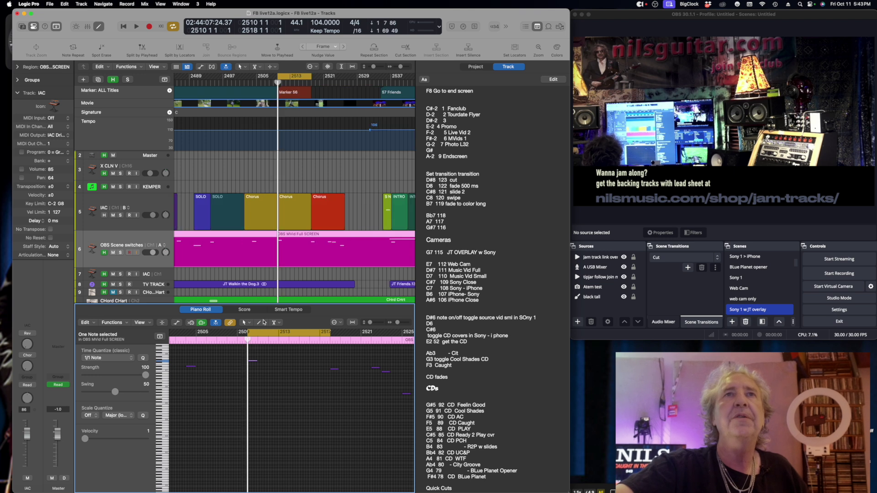
- Turn off the cycle range and move the playhead to bar 2518, triggering the Sony 1 and Cool Shades CD scenes from their notes
click(298, 331)
click(328, 342)
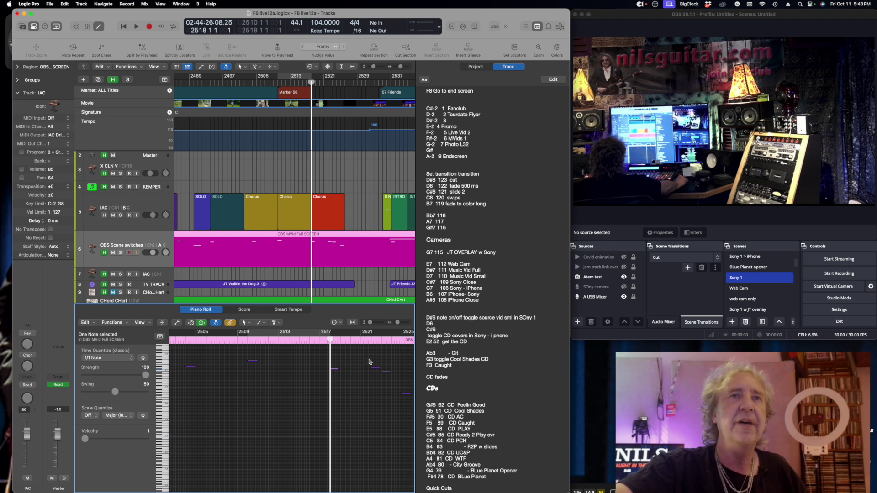
scroll(392, 397, right, 2)
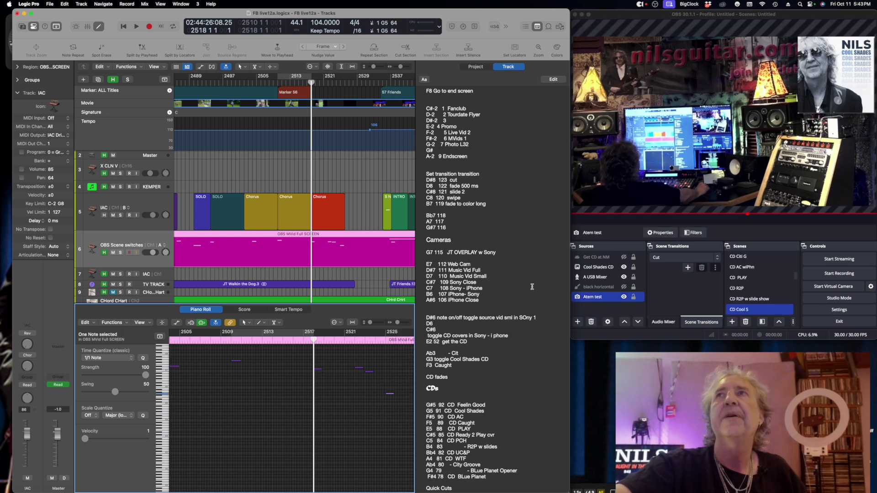
scroll(409, 366, right, 10)
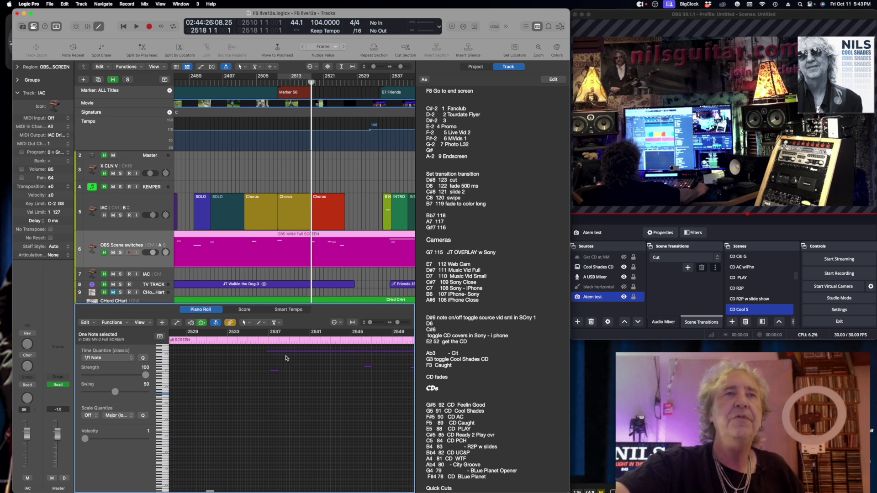
scroll(273, 394, left, 10)
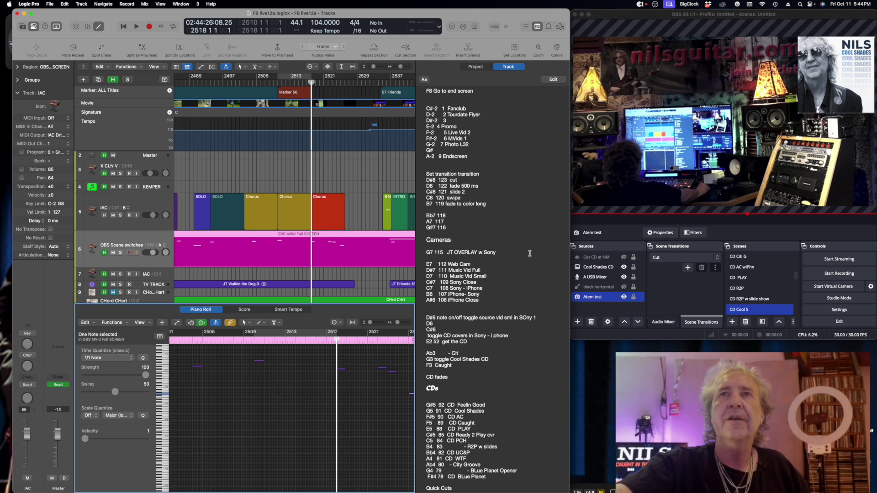
- Return to the start of the project and play the Fan Club marker section to trigger the Join the fan club scene
scroll(502, 220, down, 1)
scroll(320, 192, left, 2)
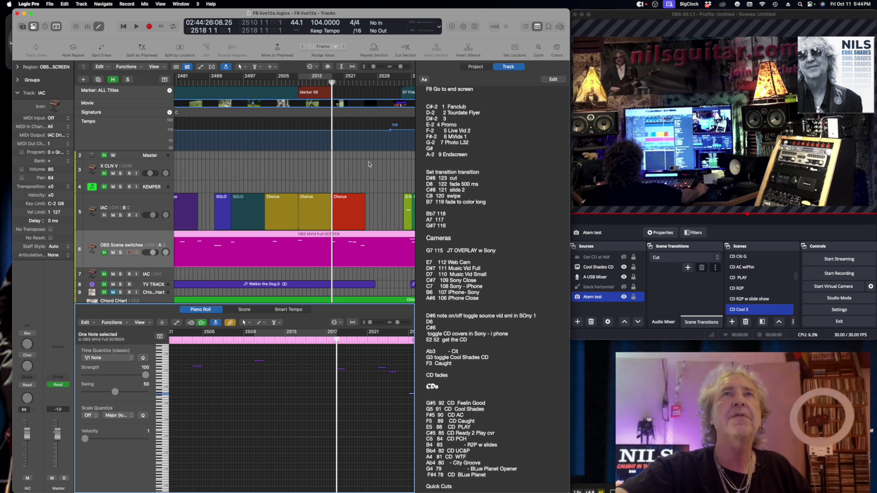
key(Return)
key(space)
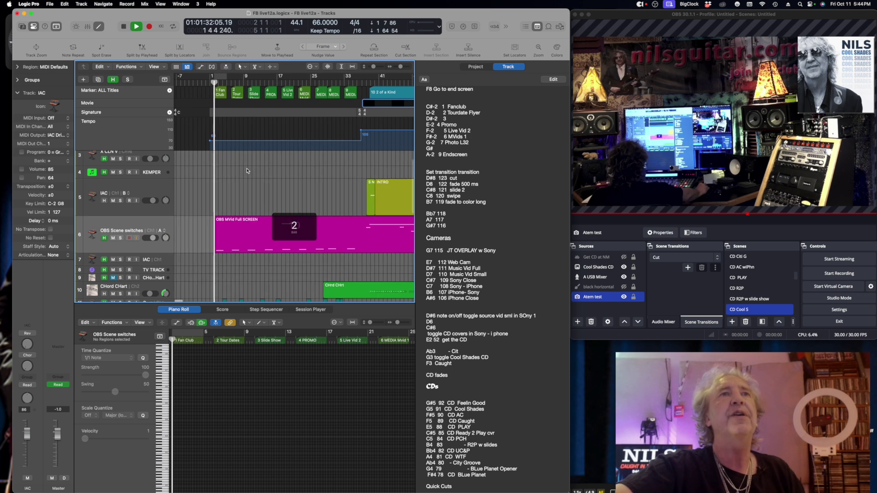
scroll(274, 205, up, 1)
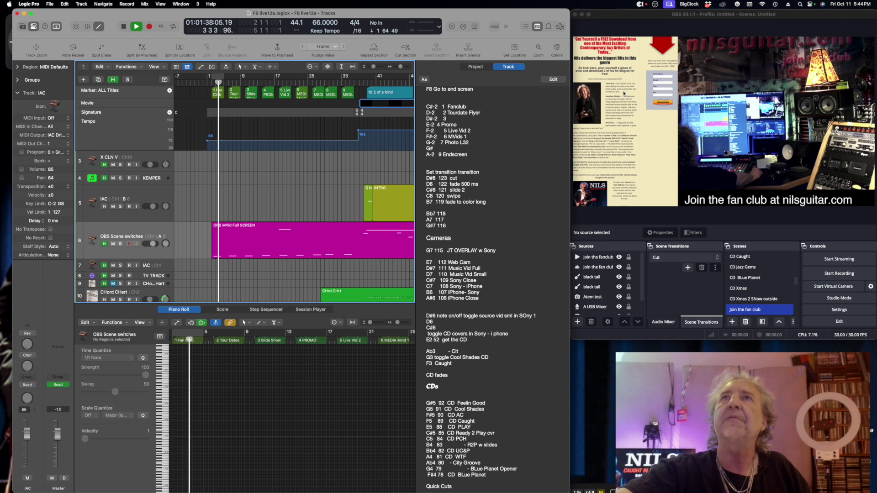
key(space)
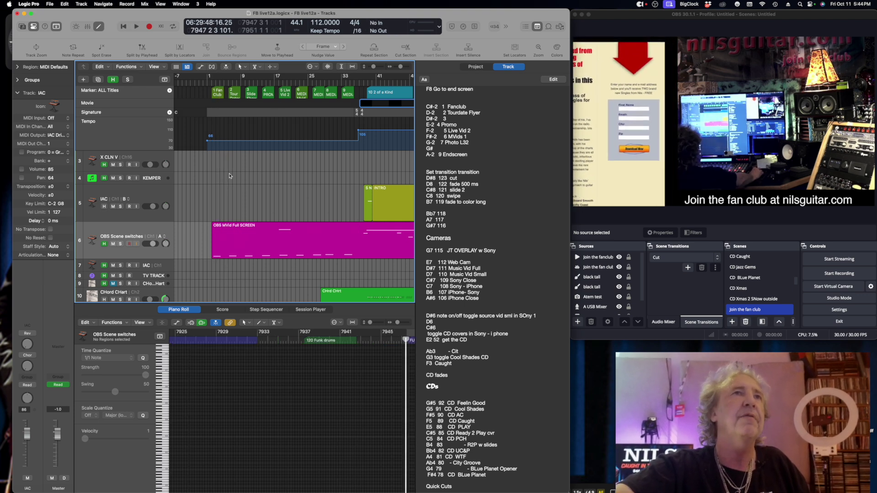
- Bring the Go To and Stop tracks into view and move the playhead to the Tour Dates marker at bar 6 to show the flyer scene
scroll(231, 214, up, 1)
scroll(230, 215, down, 6)
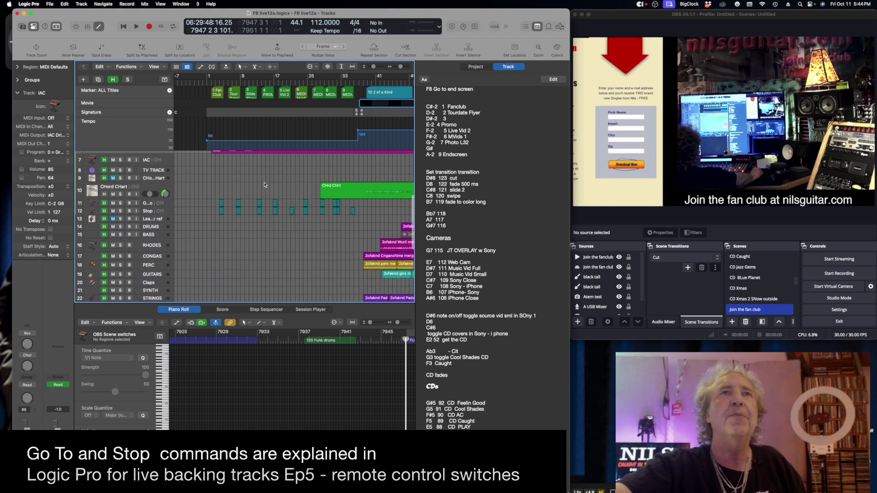
scroll(266, 191, left, 1)
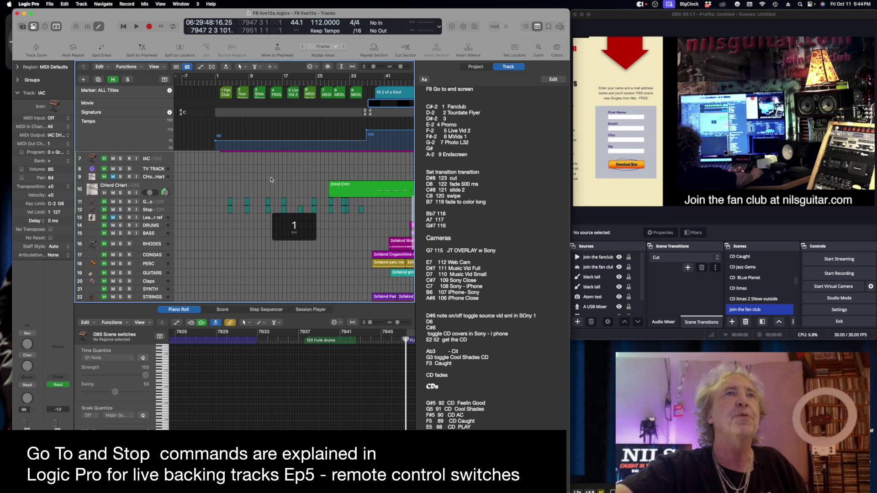
click(236, 84)
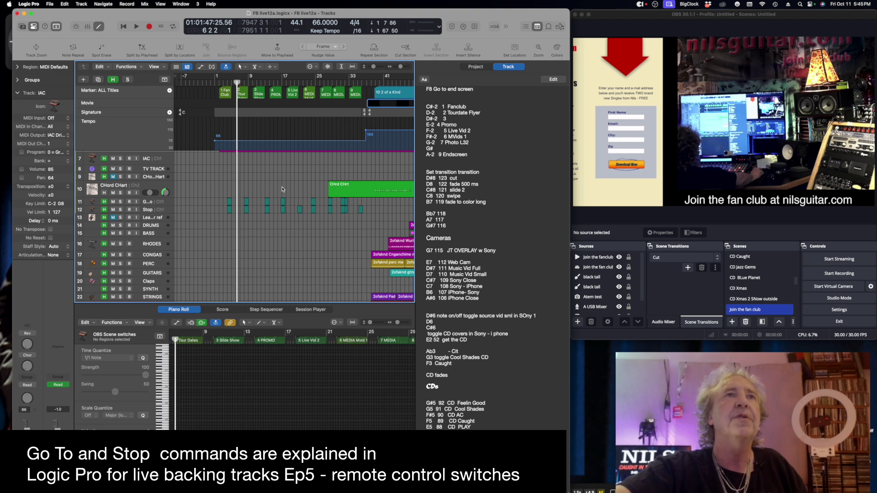
scroll(255, 180, up, 2)
click(255, 179)
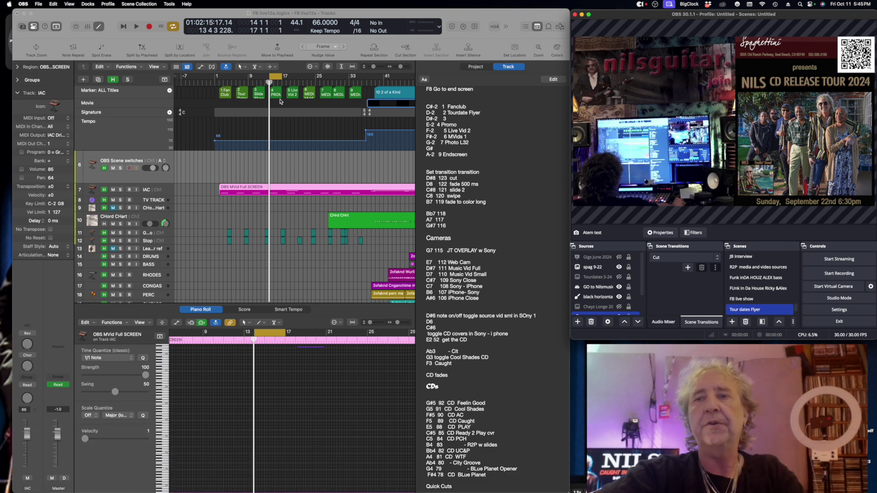
- Play from bar 14 to trigger the Promo scene, then stop playback
key(space)
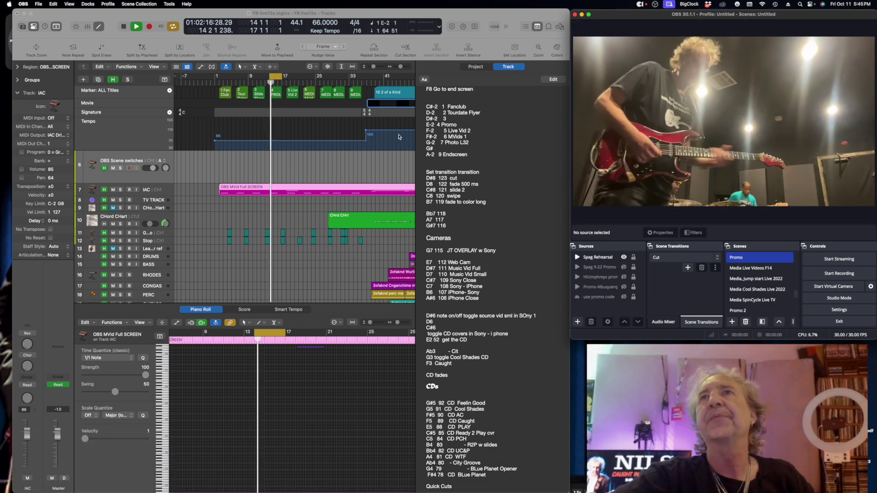
scroll(373, 159, up, 1)
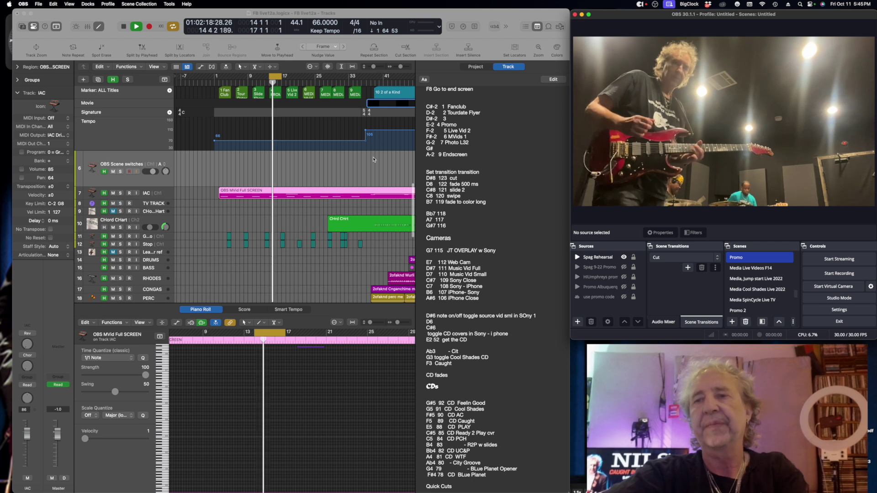
key(space)
- Trigger the End screen scene with its assigned shortcut from the notes list
scroll(298, 208, down, 1)
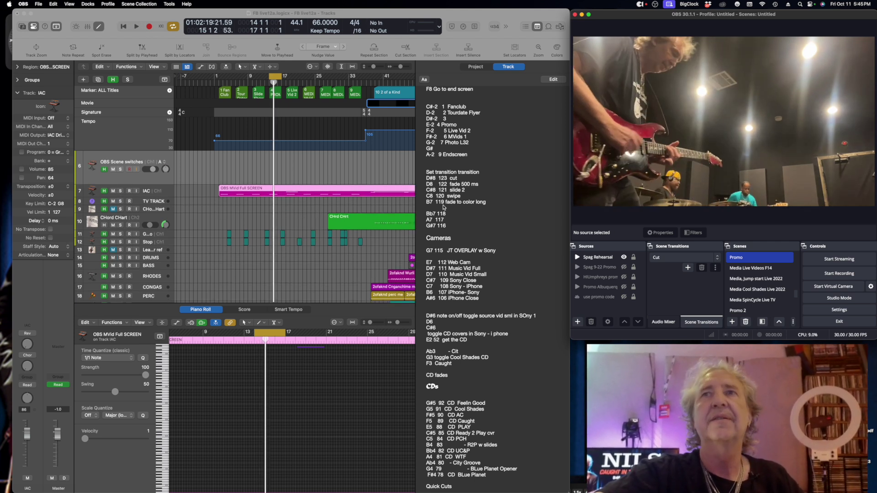
scroll(245, 217, down, 1)
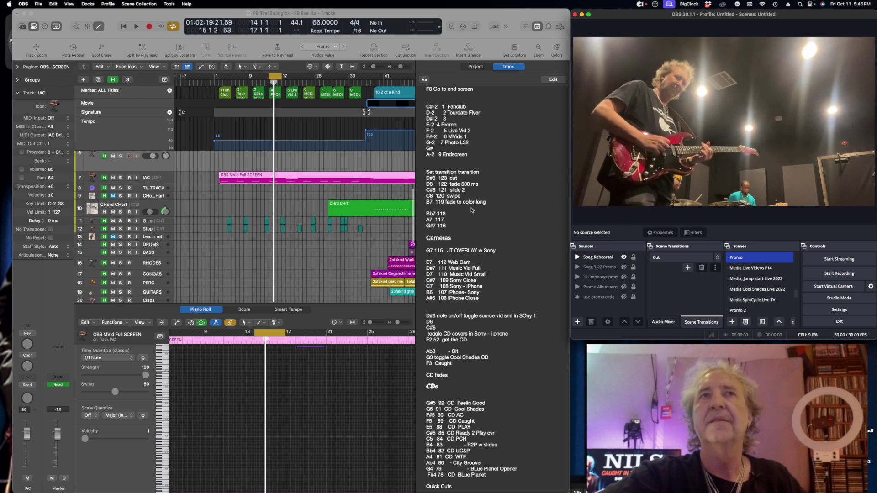
key(F8)
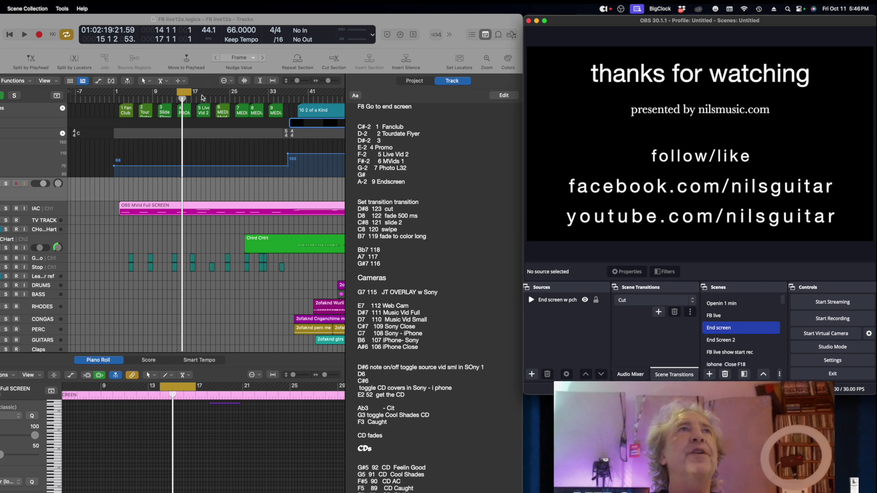
- Open the Advanced Scene Switcher in OBS and move its window clear of the OBS controls
click(61, 8)
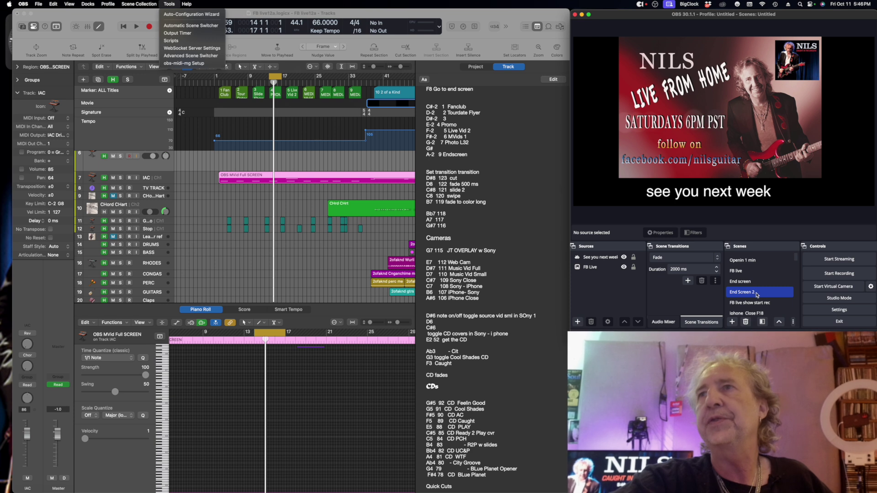
click(189, 56)
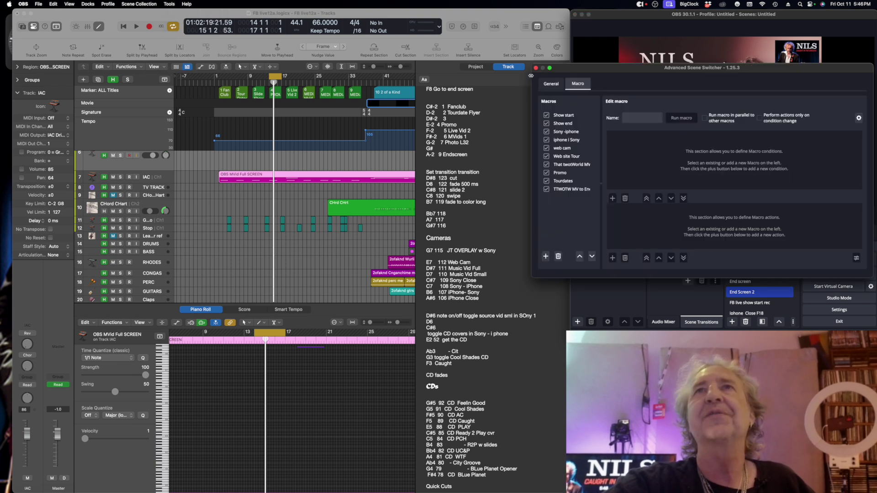
drag(816, 73, 481, 147)
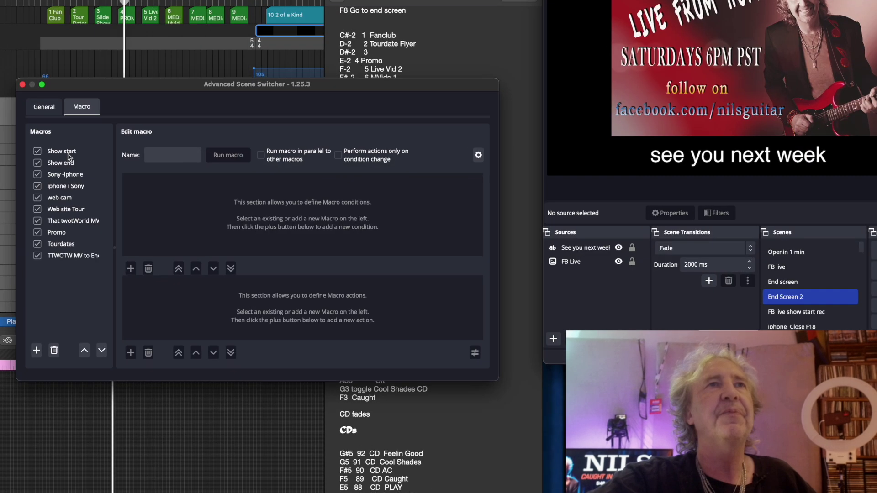
- Open the Show start macro and switch to the FB live scene that it targets
click(230, 189)
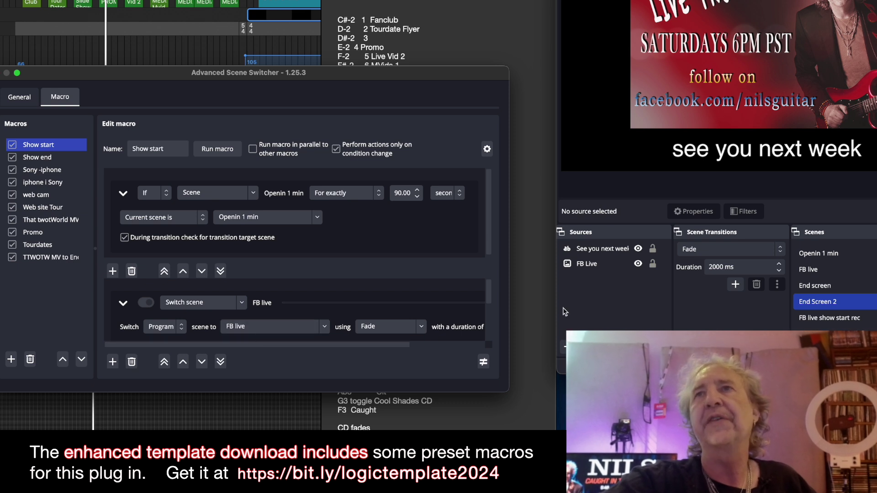
click(808, 269)
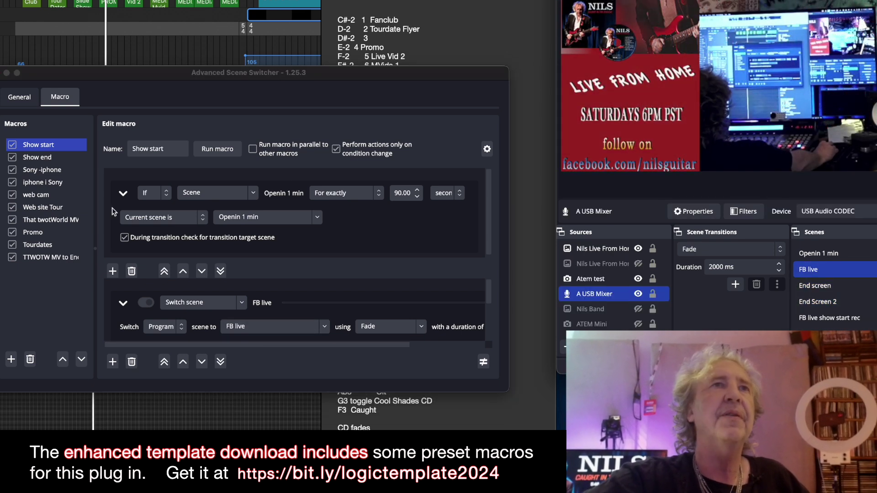
- Review the conditions and actions of the Show end macro, then open the web cam macro
click(45, 160)
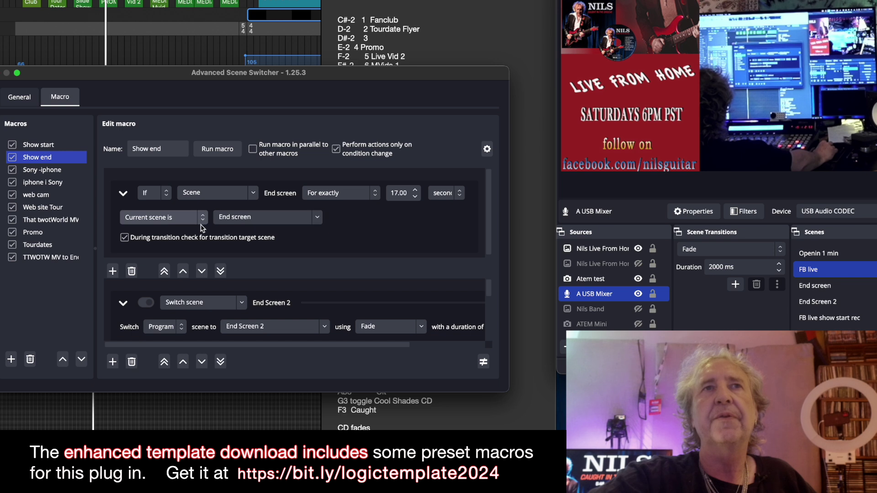
scroll(357, 308, down, 3)
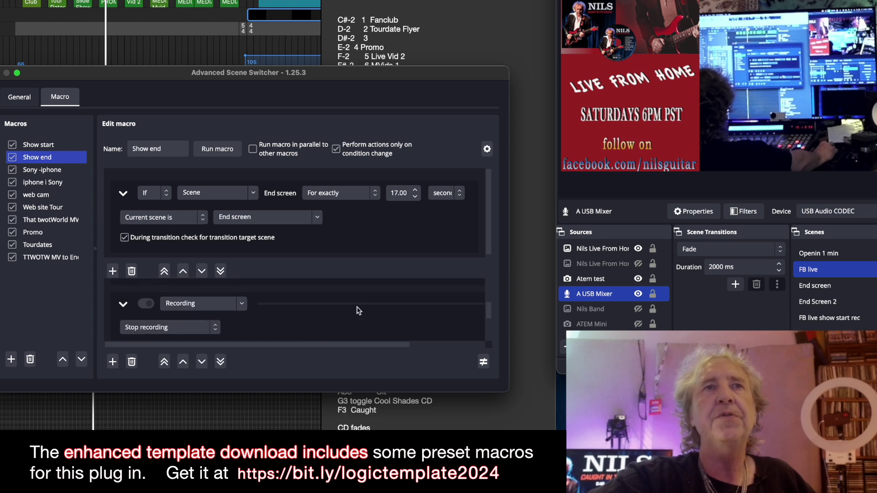
scroll(357, 310, up, 1)
scroll(305, 317, down, 1)
scroll(283, 317, down, 1)
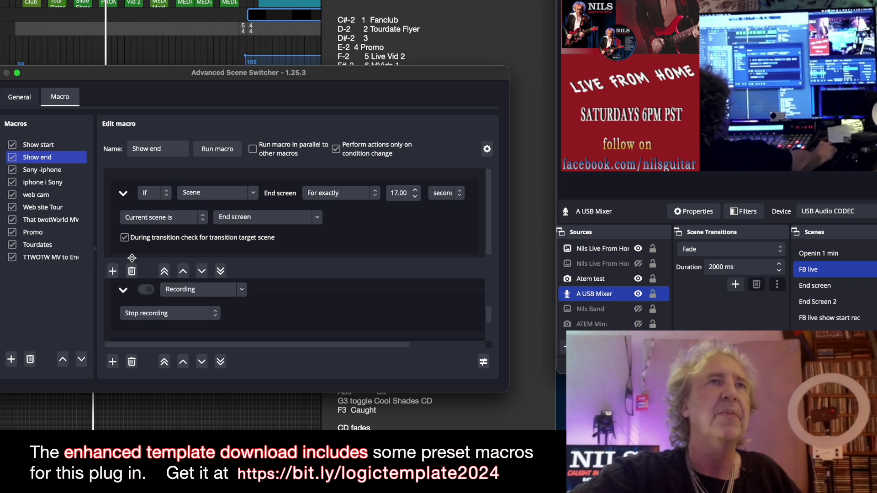
click(51, 196)
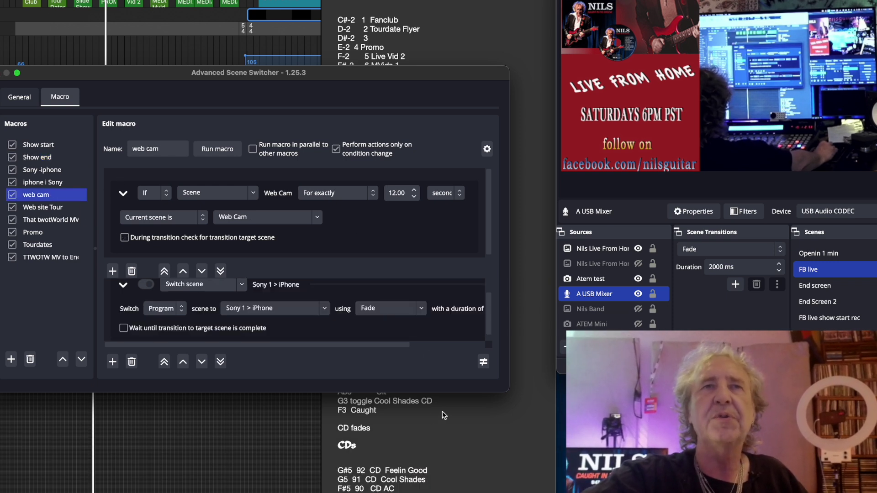